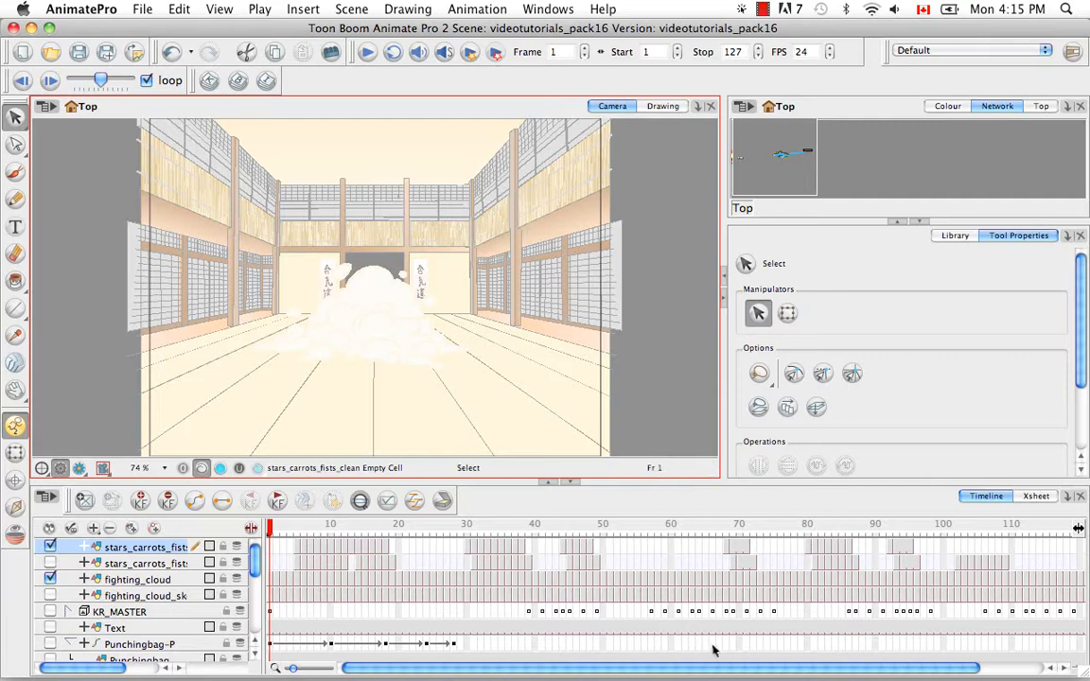
- Move the playhead to the scene's last frame and set the scene length to 150 frames
left_click_drag(729, 669, 933, 667)
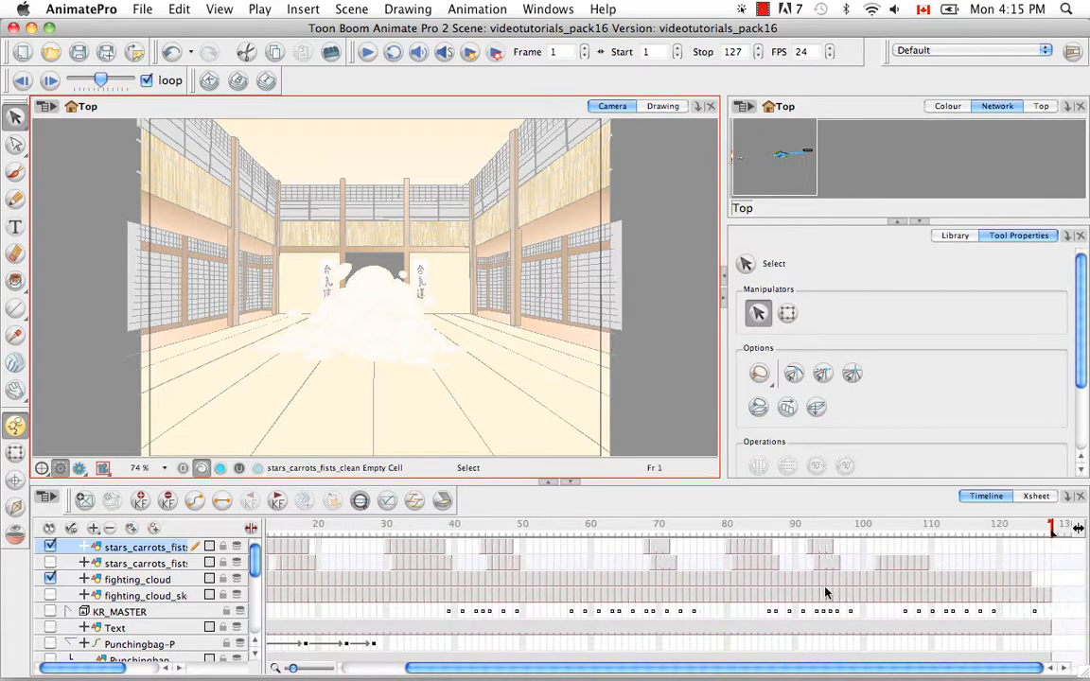
left_click(1050, 525)
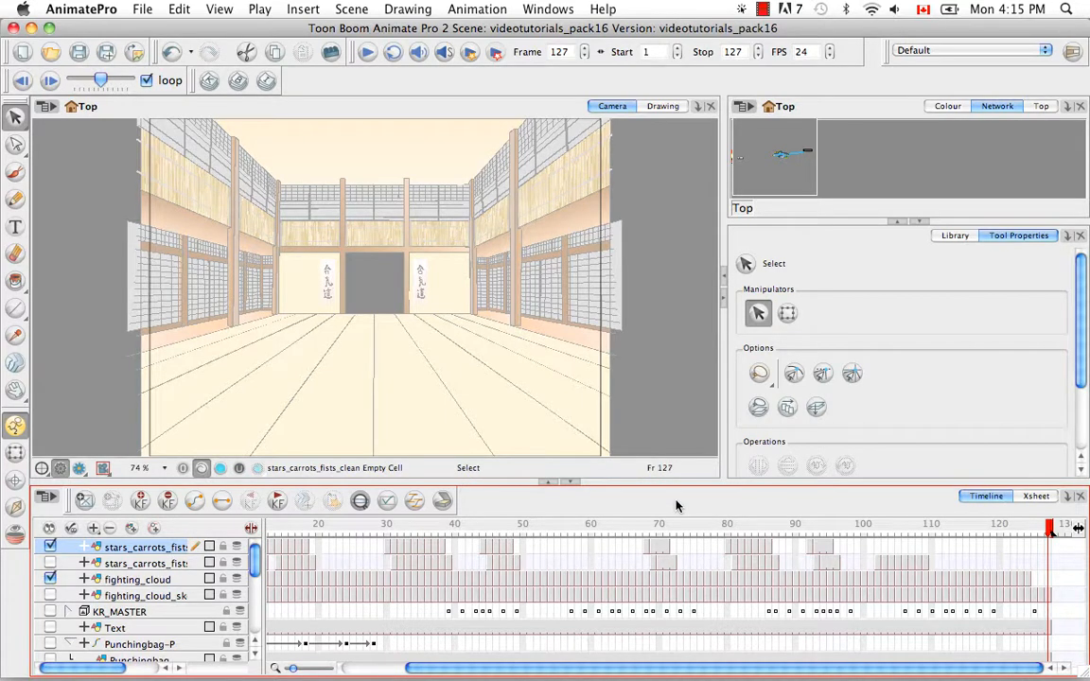
left_click(353, 10)
left_click(362, 31)
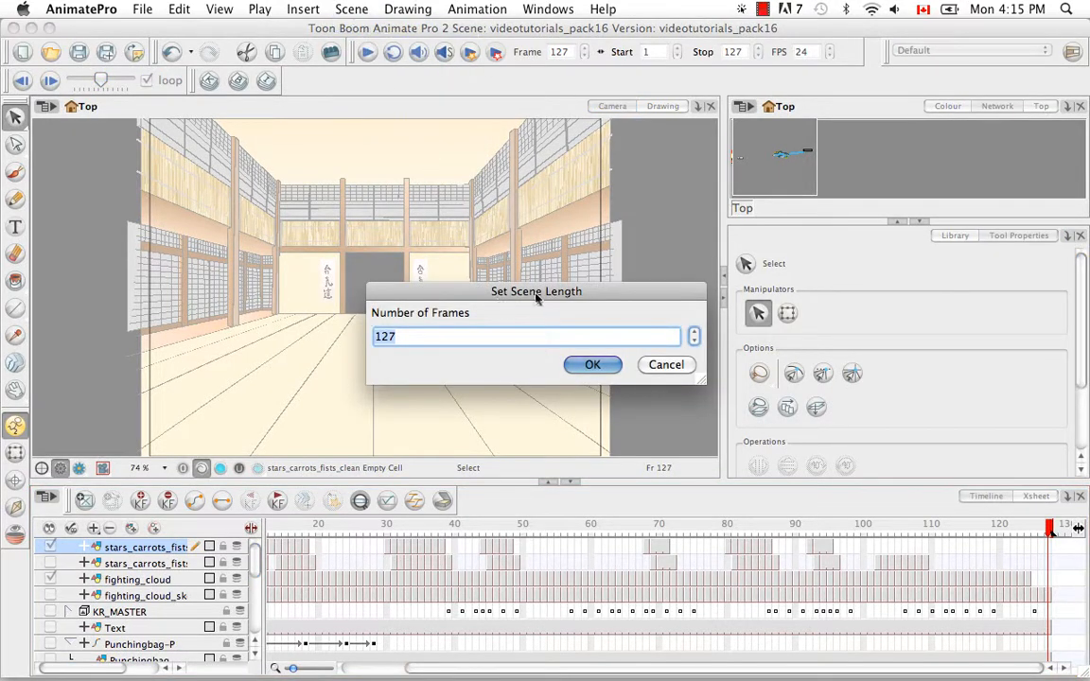
left_click(694, 332)
left_click(693, 333)
left_click(694, 332)
left_click(694, 332)
left_click(693, 333)
key("BackSpace")
key("BackSpace")
type("50")
left_click(584, 368)
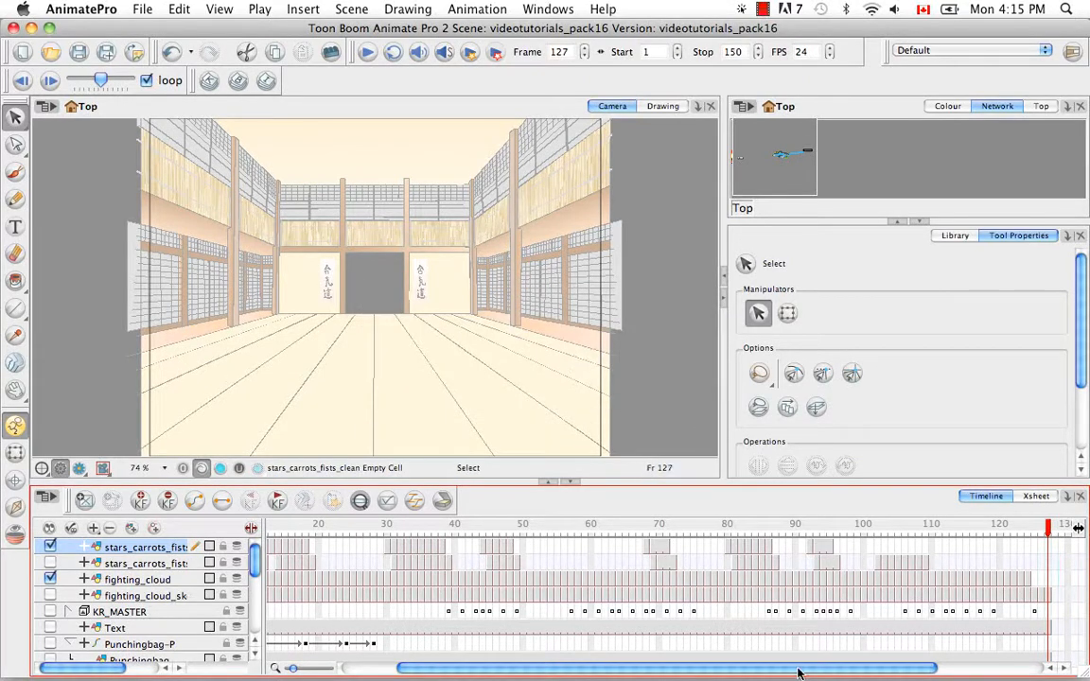
- Extend the scene to 170 frames with the end-of-scene marker in the timeline and move the playhead to frame 170
left_click_drag(802, 664, 929, 673)
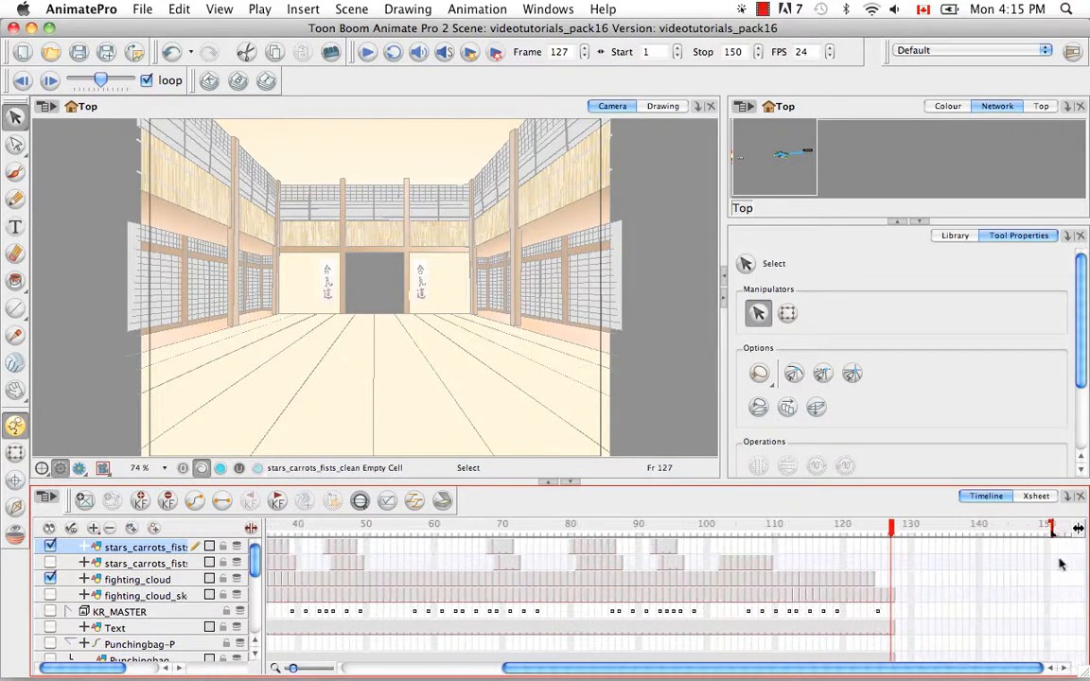
left_click(1050, 527)
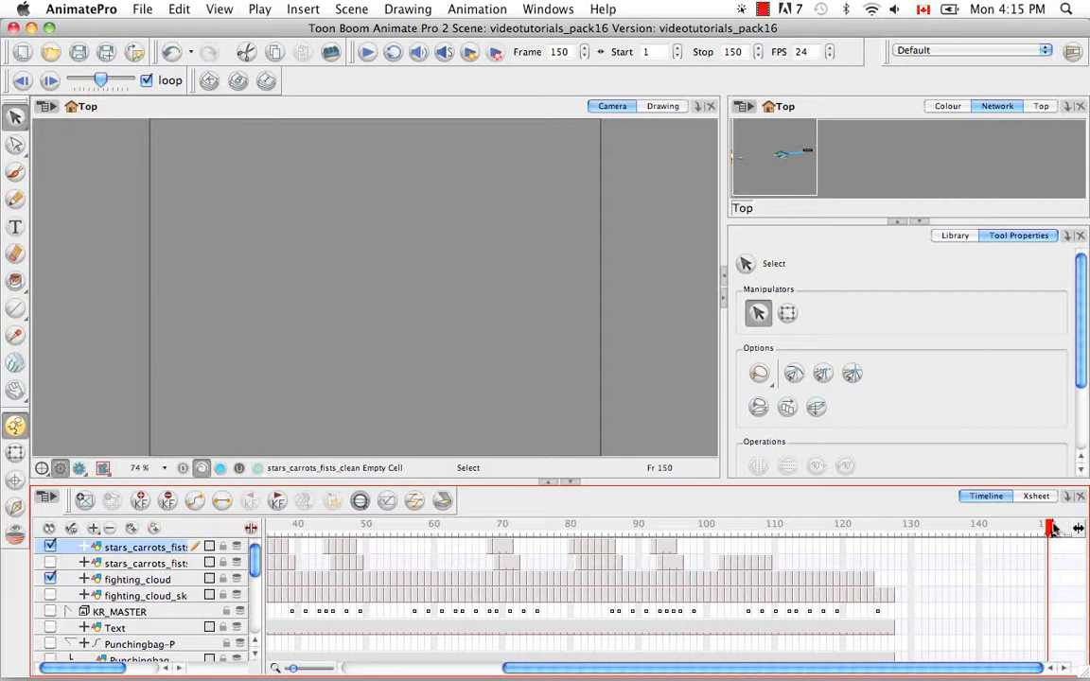
mouse_move(1079, 528)
left_mouse_down()
mouse_move(1023, 527)
mouse_move(1052, 526)
left_mouse_up()
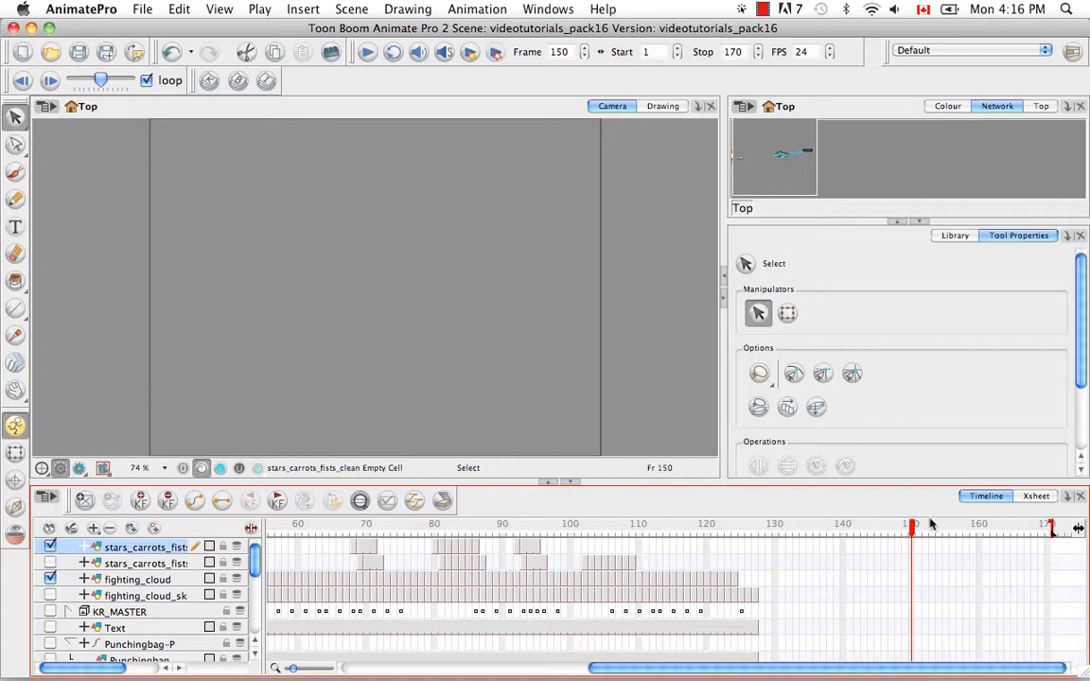
left_click_drag(931, 526, 1049, 530)
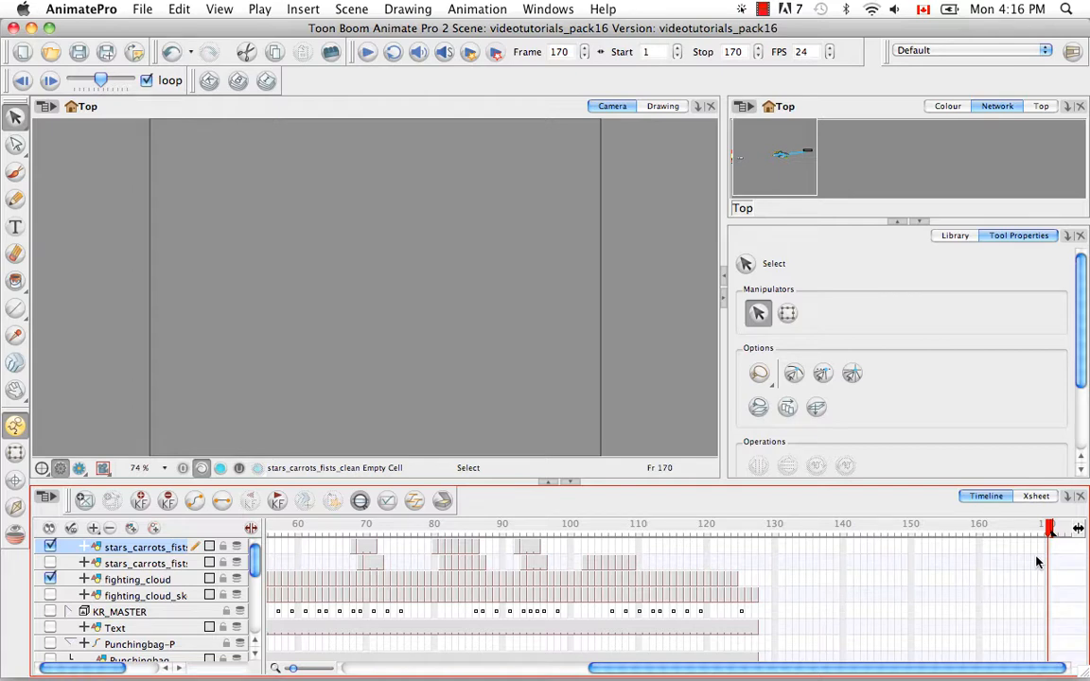
- Show the Xsheet in an enlarged view, starting from the first frame
left_click(1036, 497)
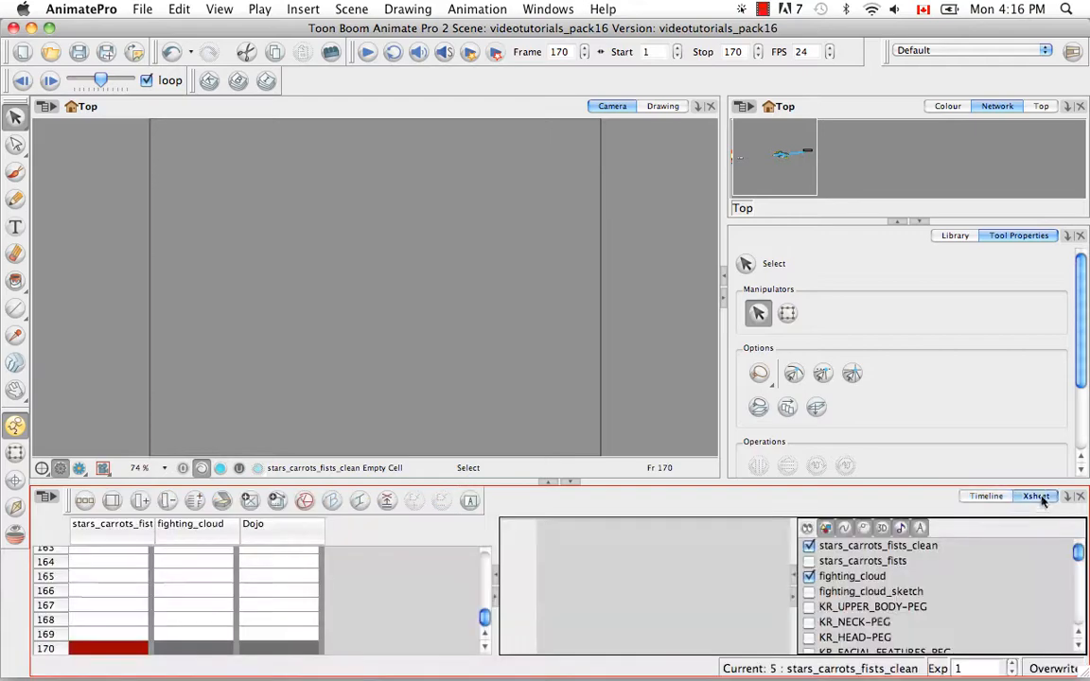
left_click(547, 482)
left_click_drag(485, 557, 458, 195)
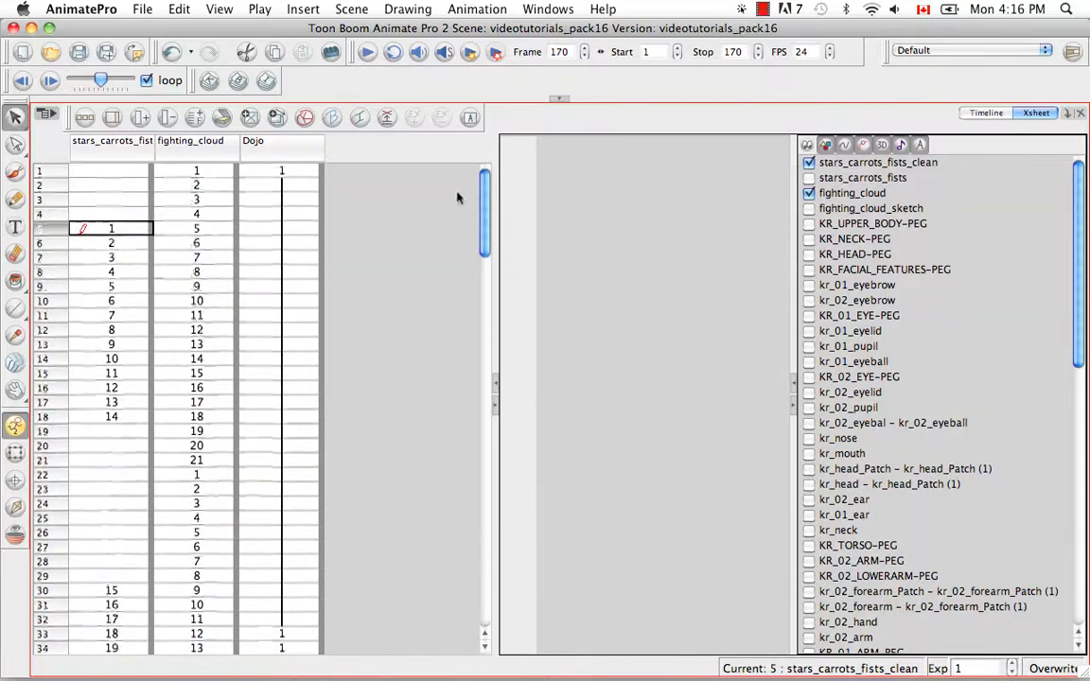
- Add 3 frames before the frame 5 cell of the stars_carrots_fists_clean column, and undo the addition
left_click(118, 231)
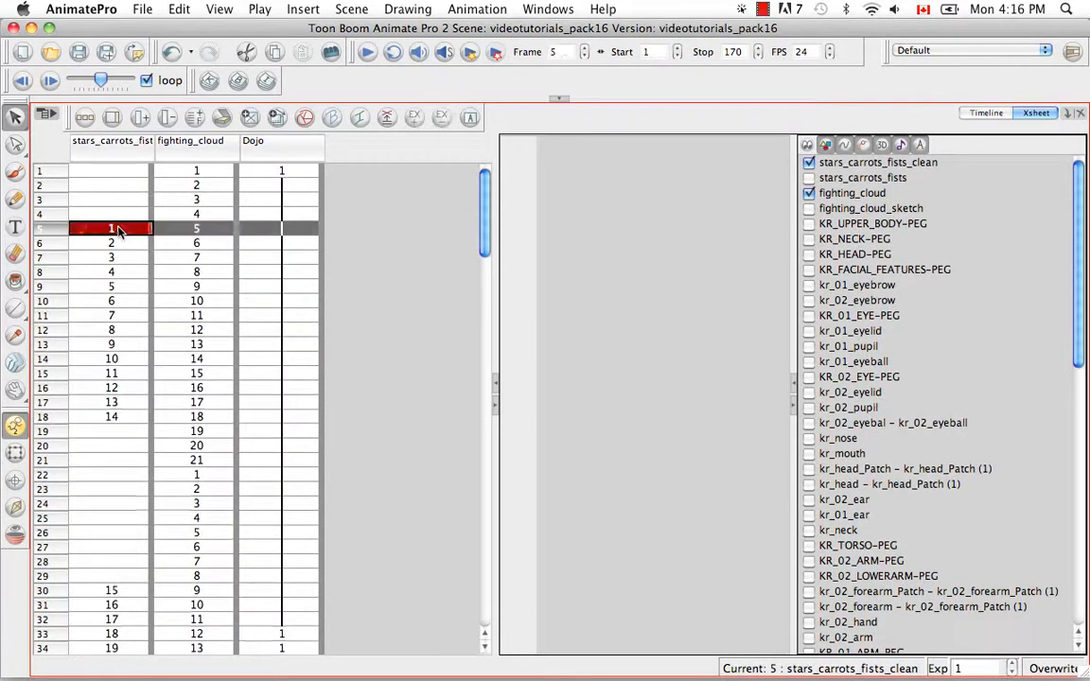
left_click(351, 9)
mouse_move(371, 48)
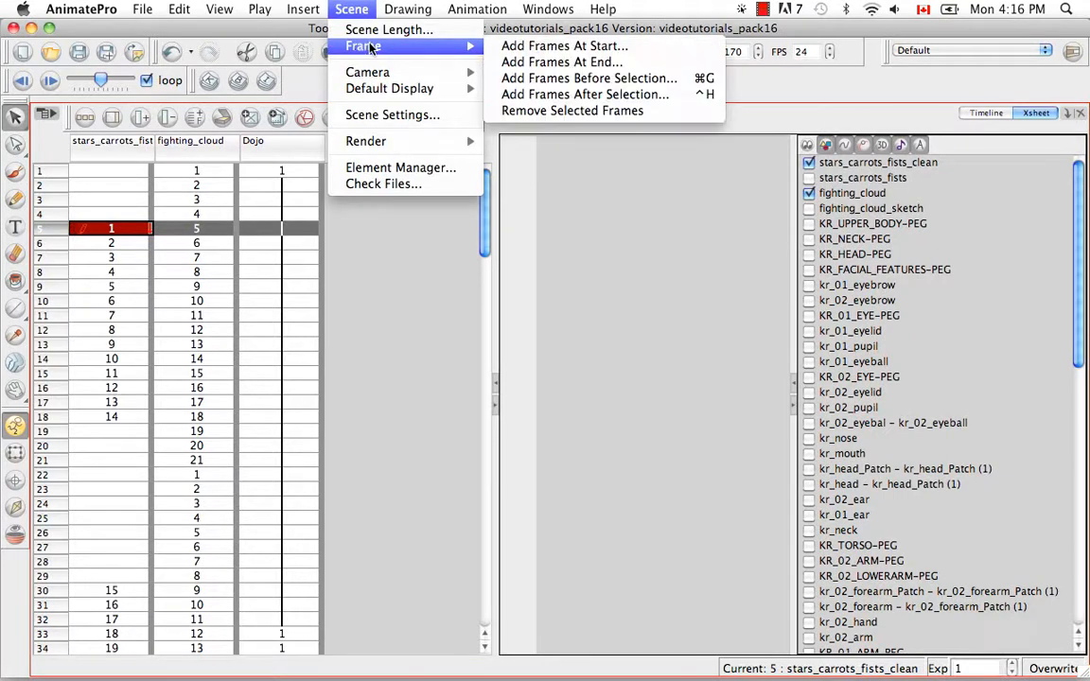
left_click(546, 82)
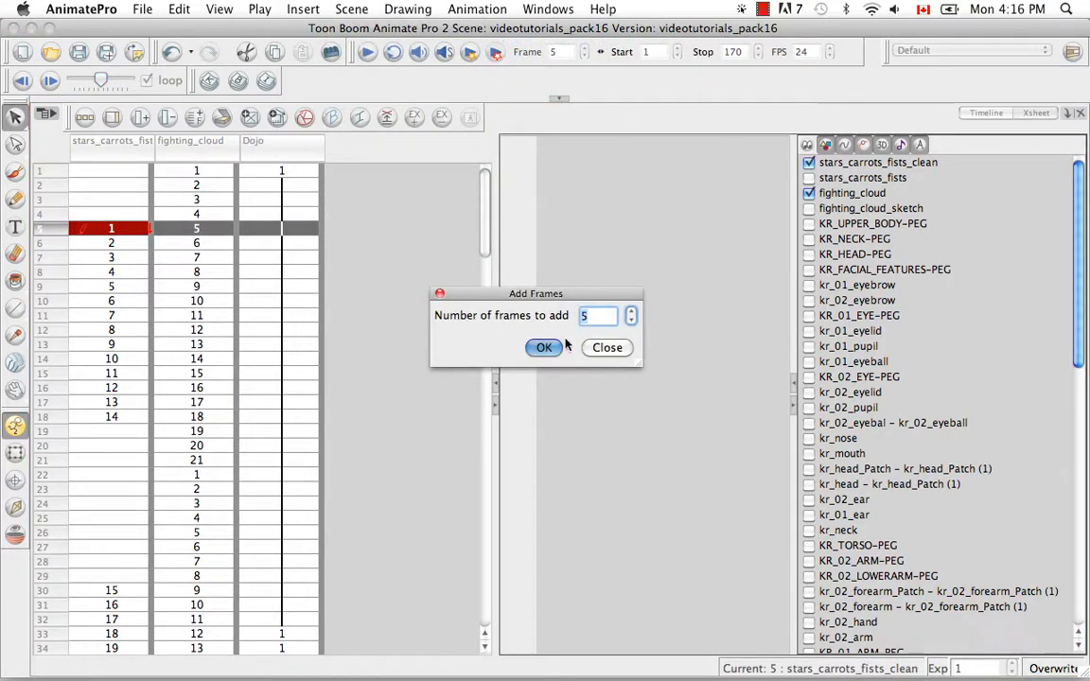
left_click(632, 321)
left_click(631, 321)
left_click(546, 349)
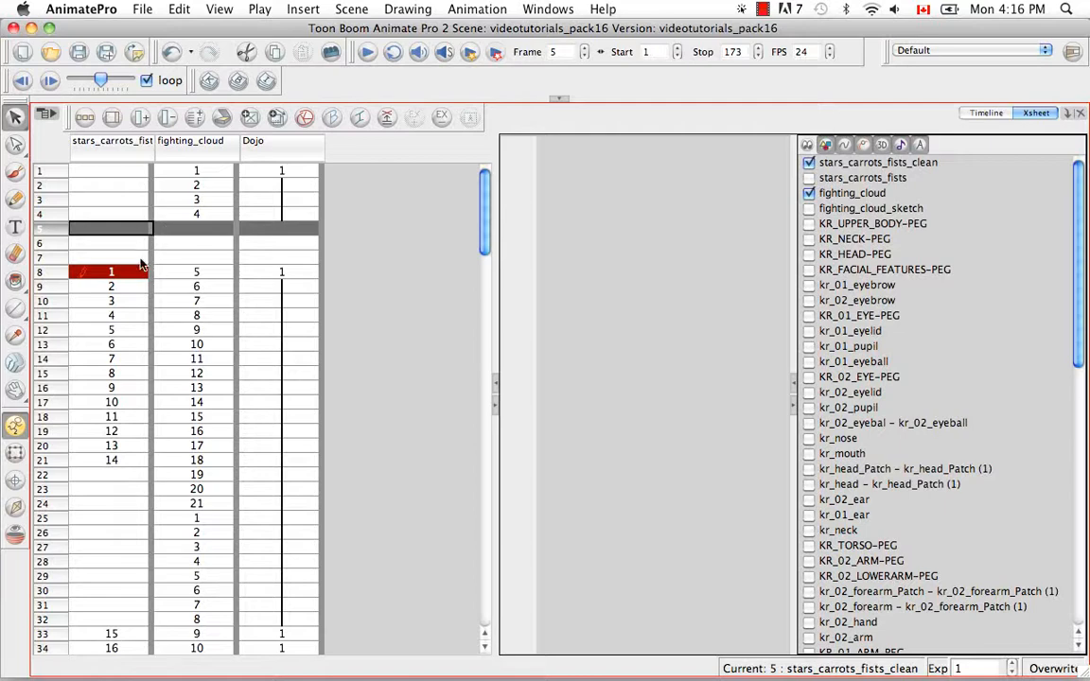
left_click(173, 55)
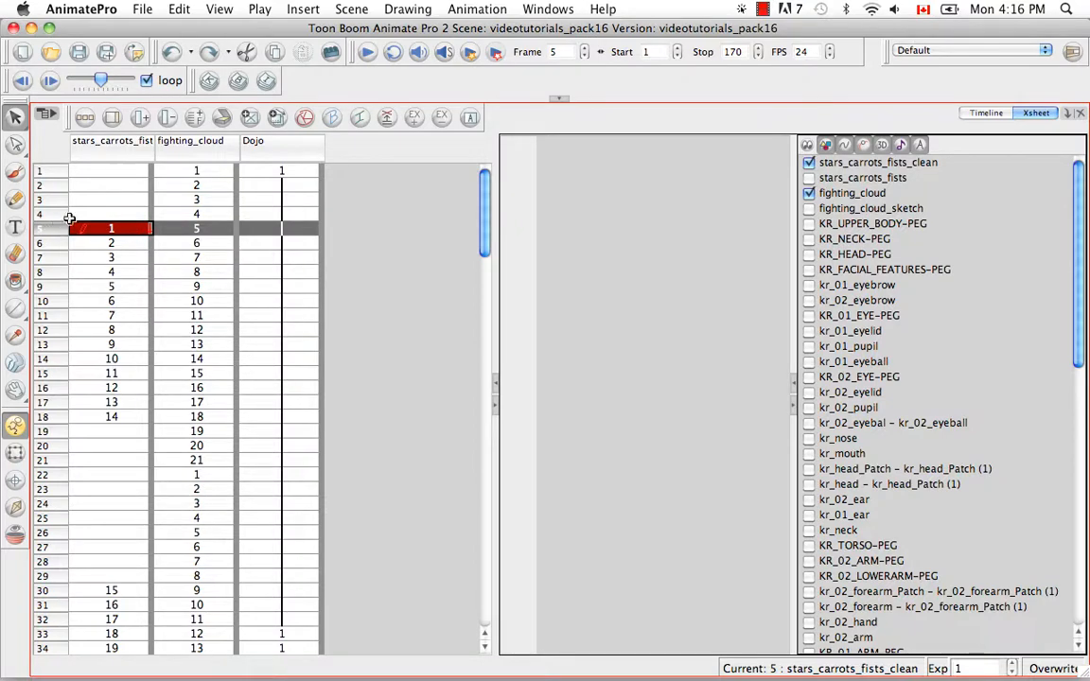
- Add 3 frames after the selected frame 5 cell in the Xsheet, and undo the addition
left_click(333, 11)
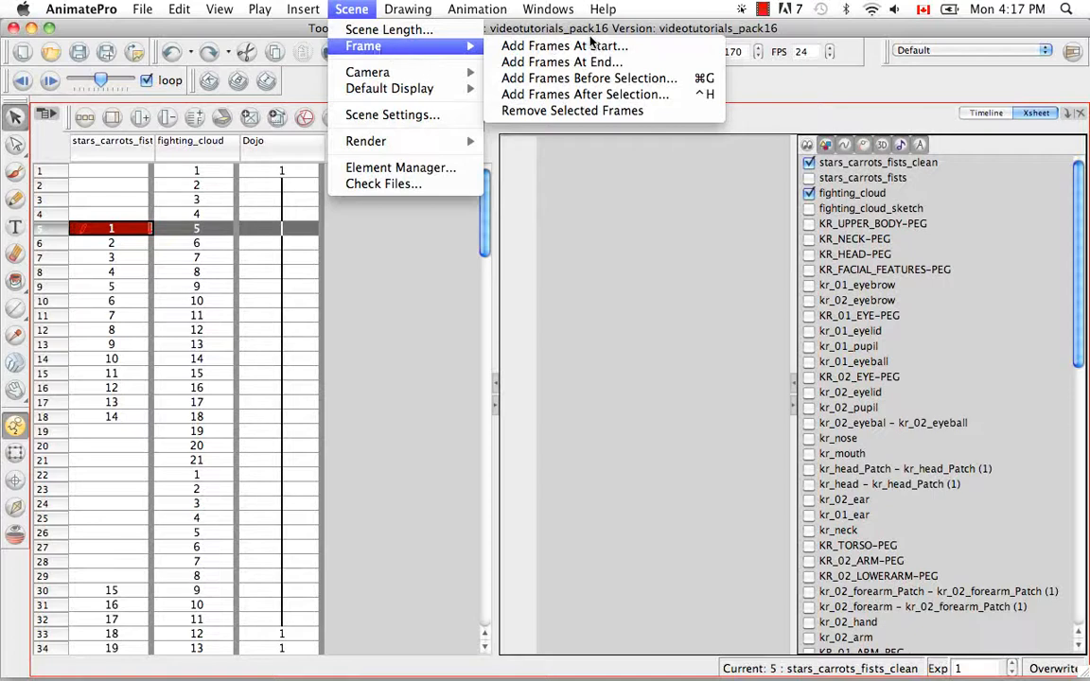
left_click(587, 95)
left_click(550, 350)
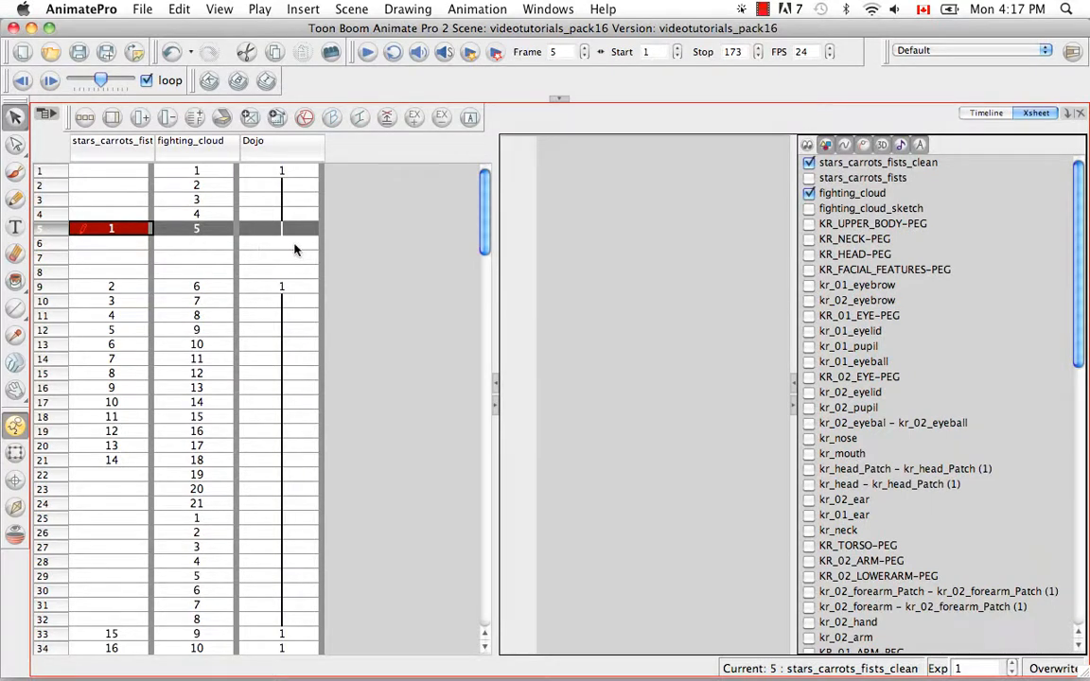
left_click(169, 53)
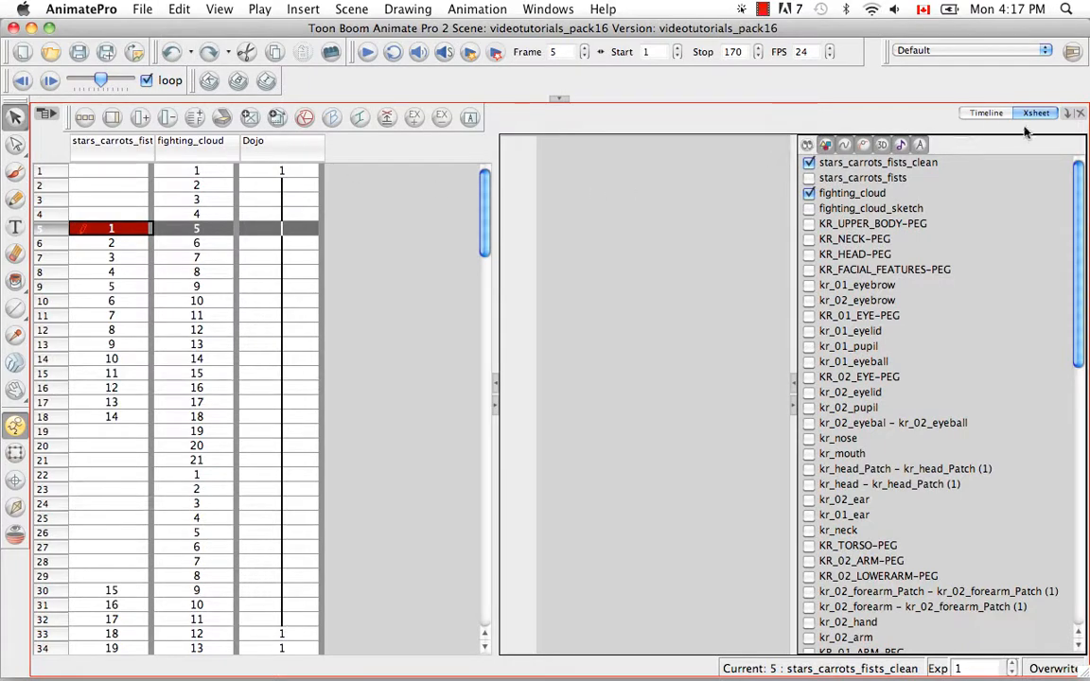
- Switch back to the Timeline view with the first frames of the scene in sight
left_click(989, 112)
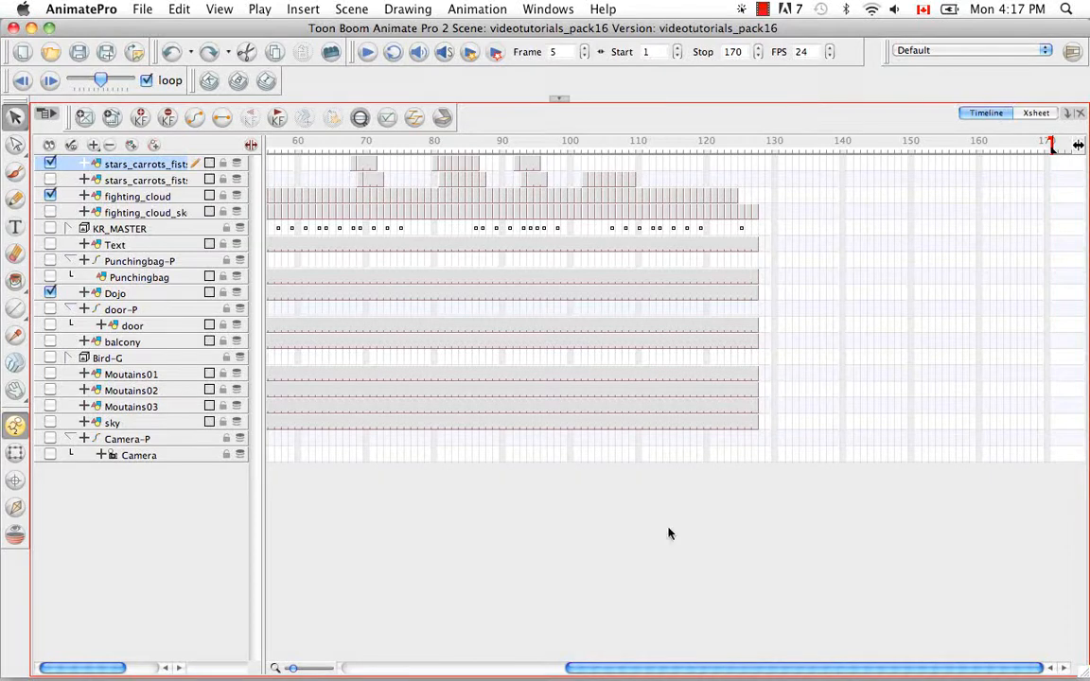
left_click_drag(596, 669, 373, 670)
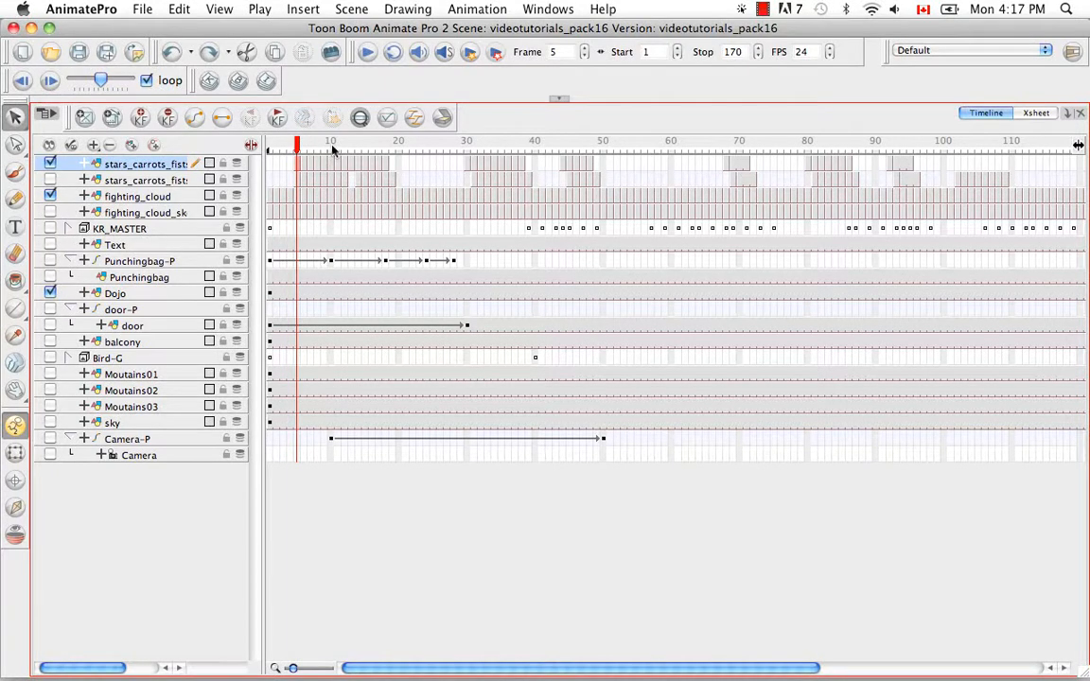
- Add 3 frames at the start of the scene, and undo the addition
left_click(350, 10)
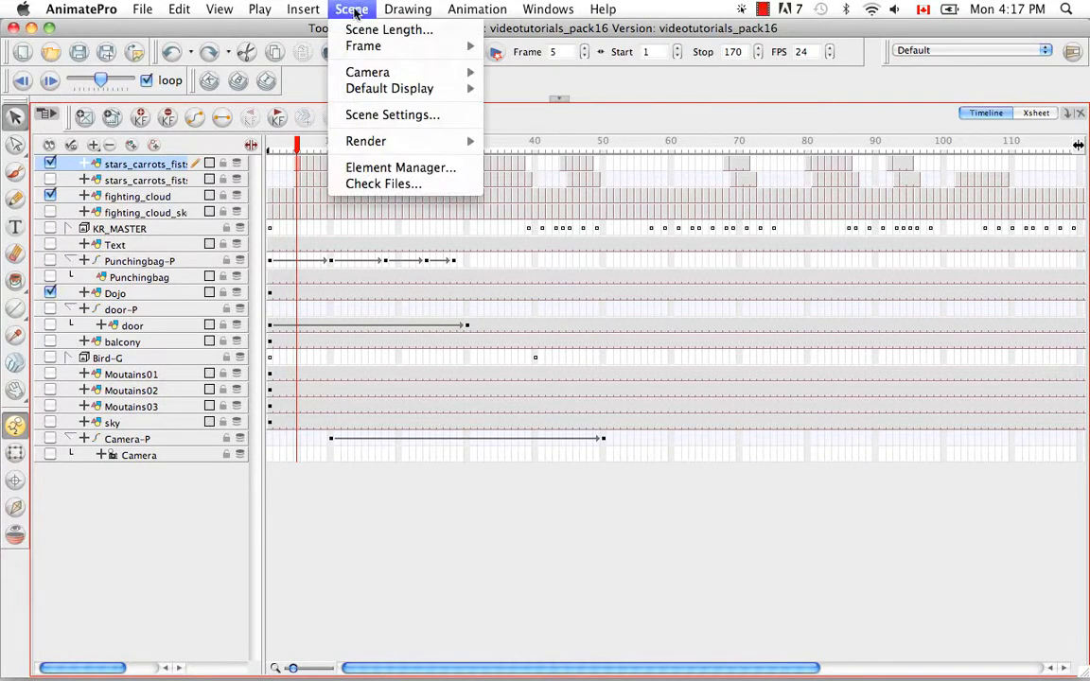
mouse_move(371, 53)
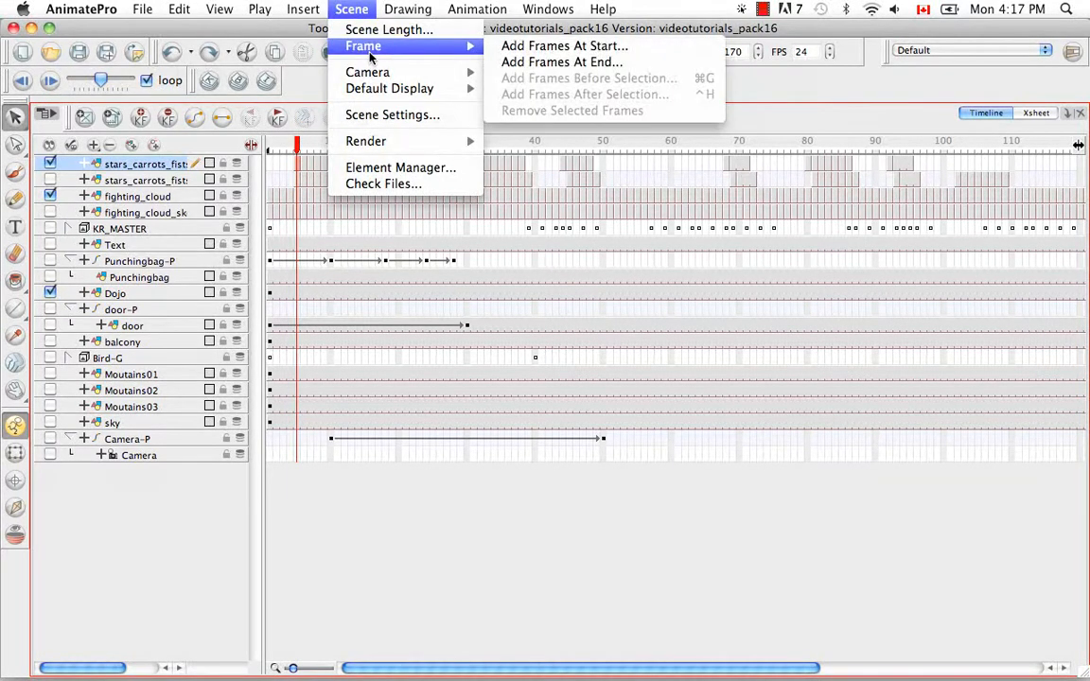
left_click(518, 49)
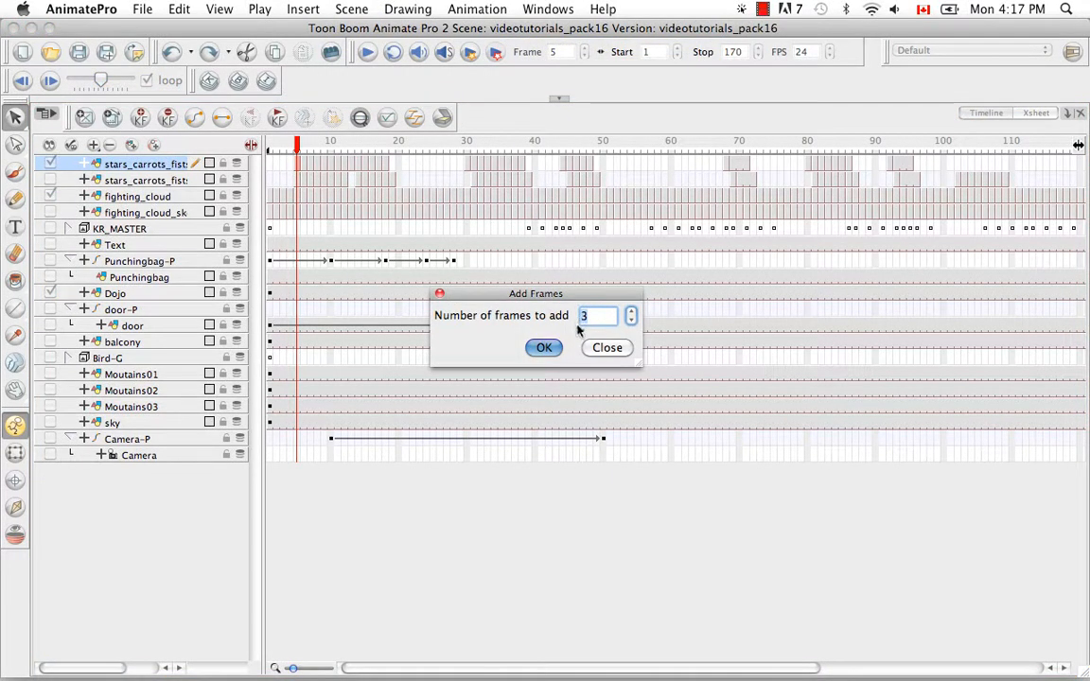
left_click(548, 349)
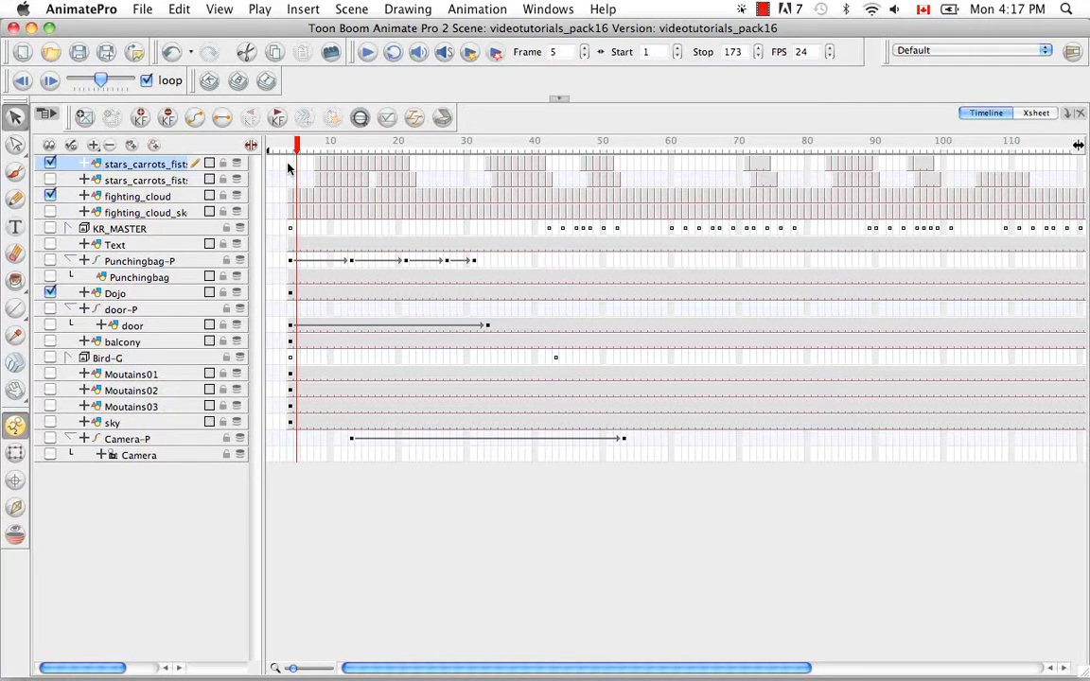
left_click(172, 52)
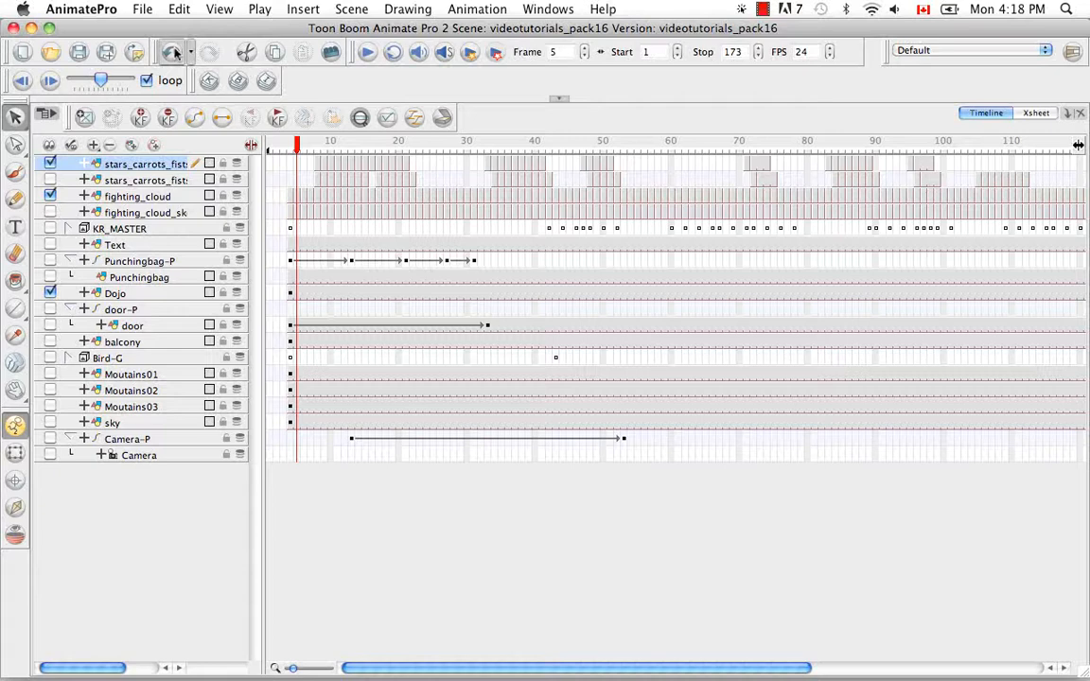
left_click_drag(477, 668, 873, 666)
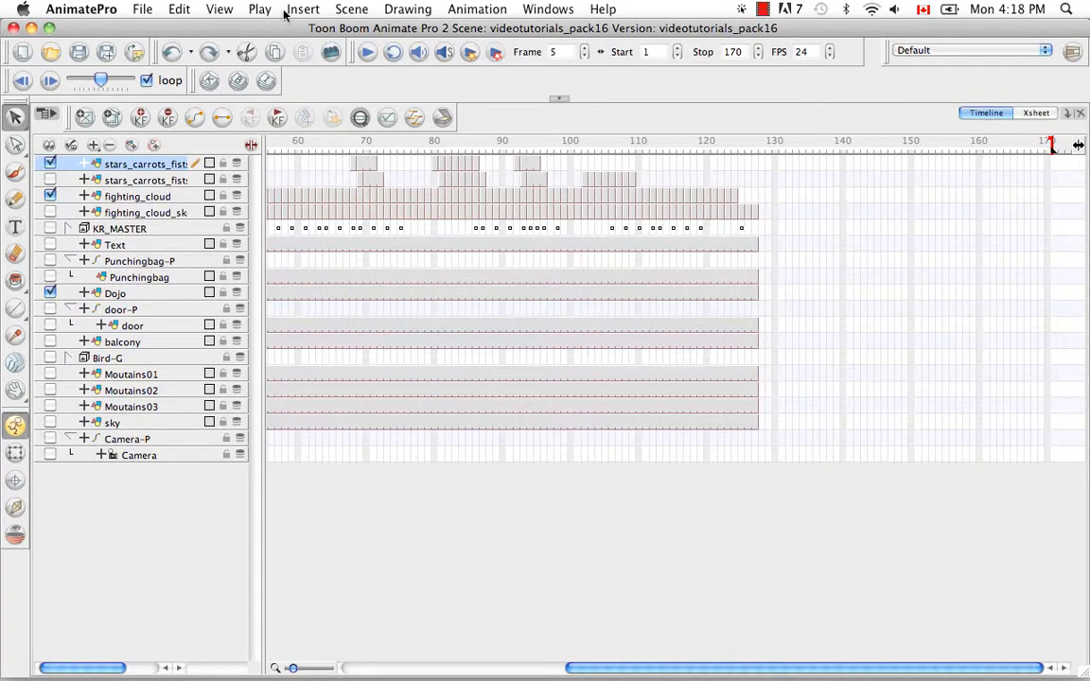
left_click(351, 11)
mouse_move(364, 49)
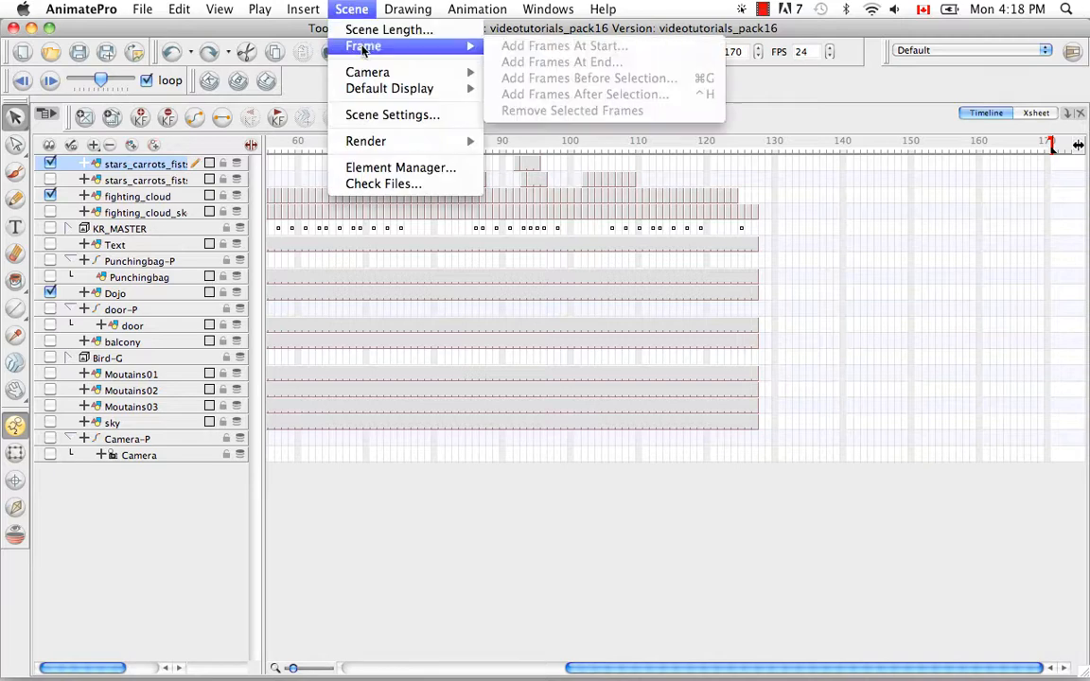
left_click(826, 111)
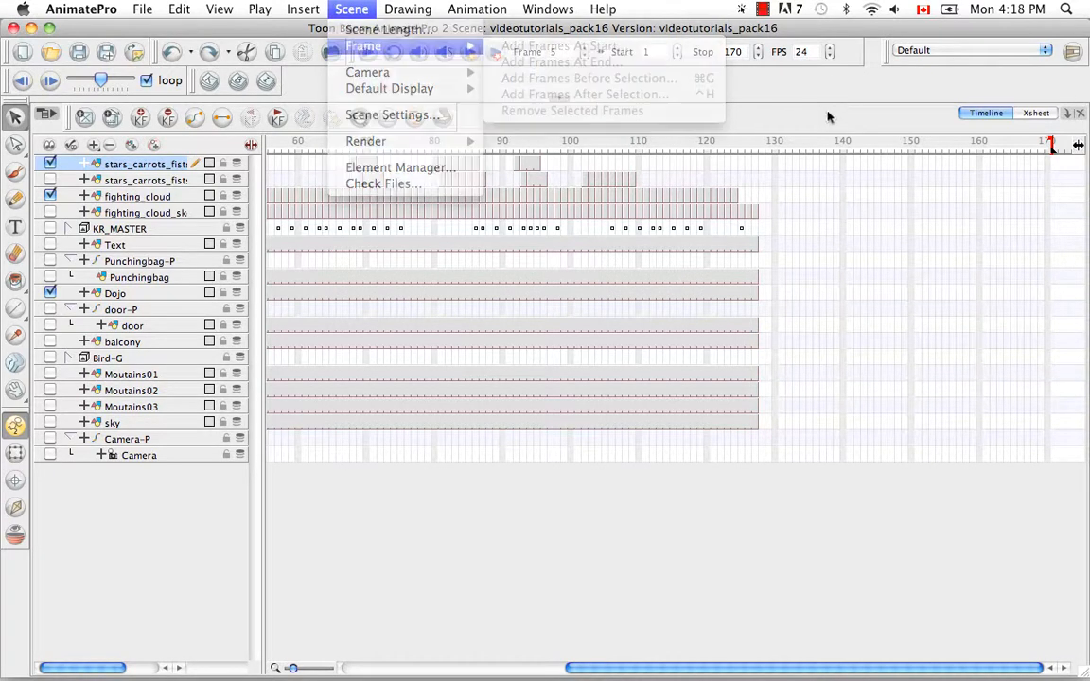
left_click(826, 112)
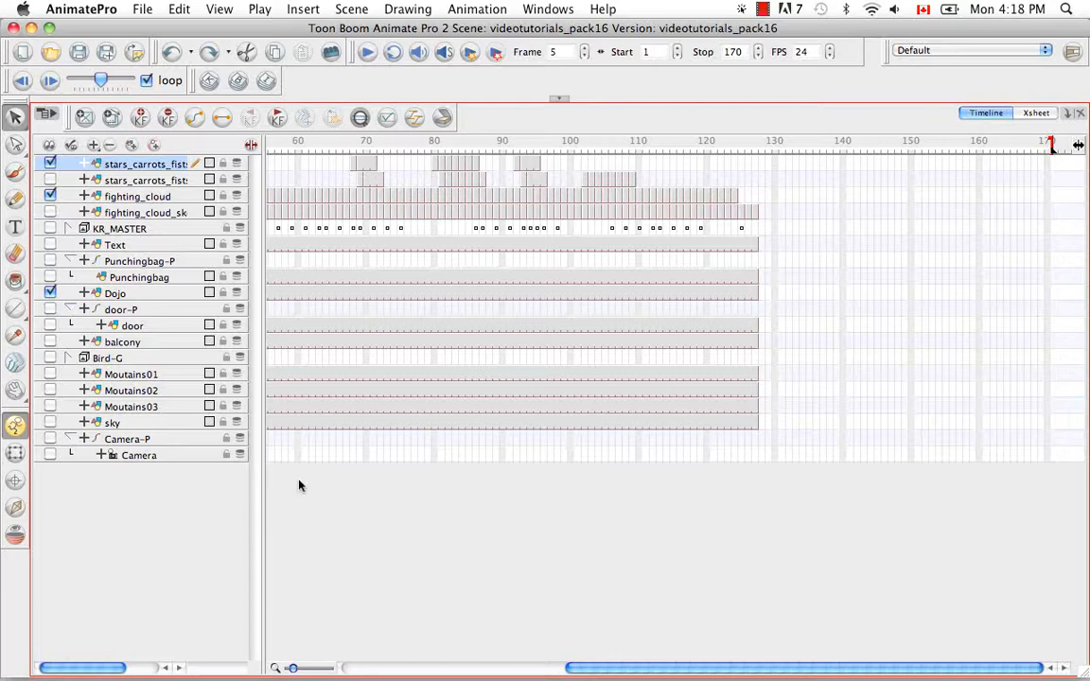
- Add 3 frames at the end of the scene and move the playhead to frame 173
left_click(352, 9)
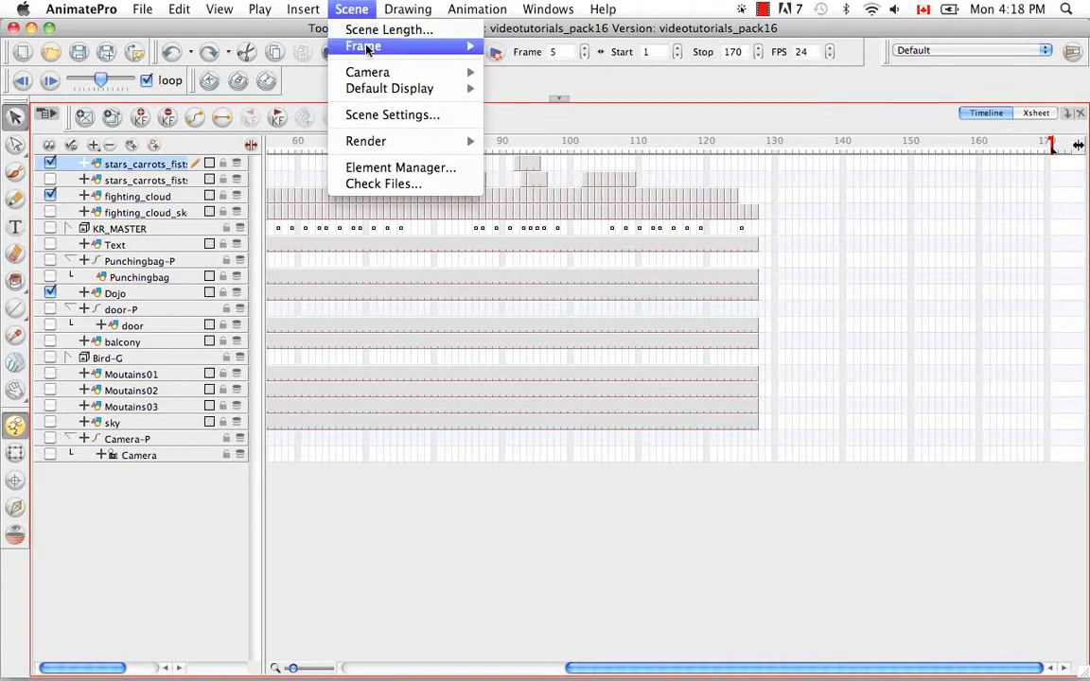
mouse_move(369, 52)
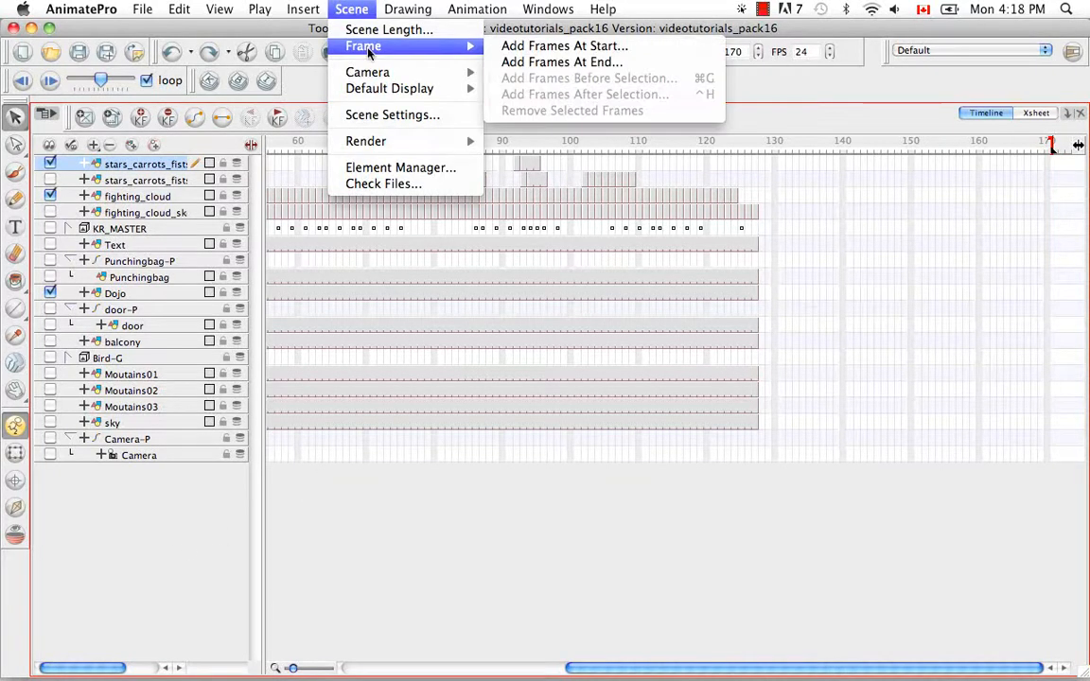
left_click(532, 63)
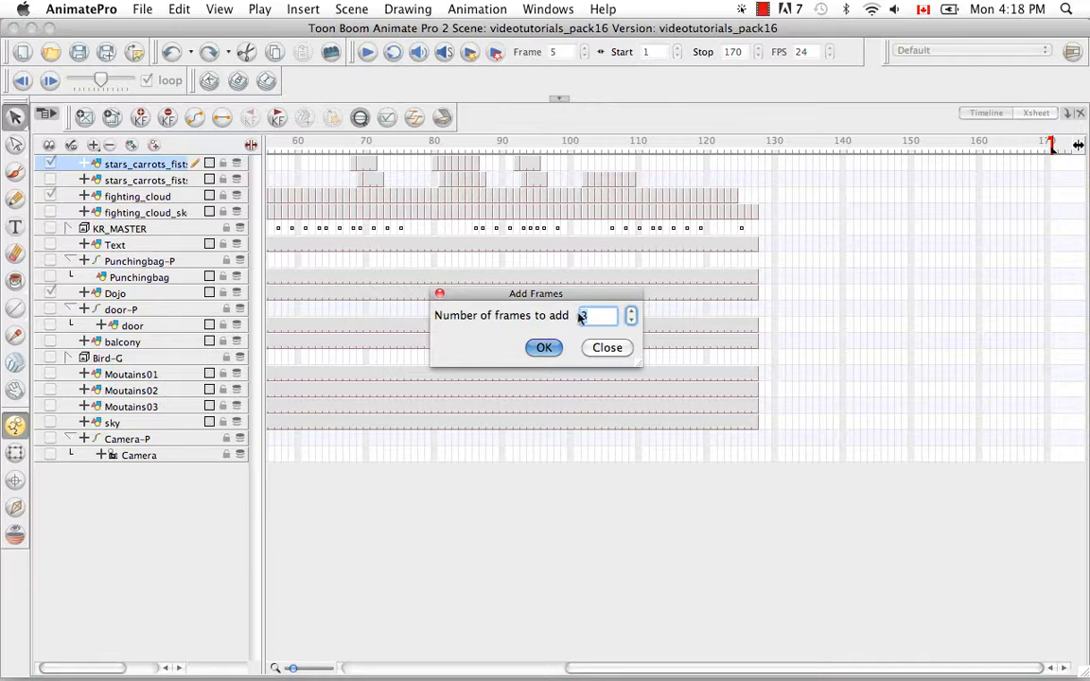
left_click(544, 348)
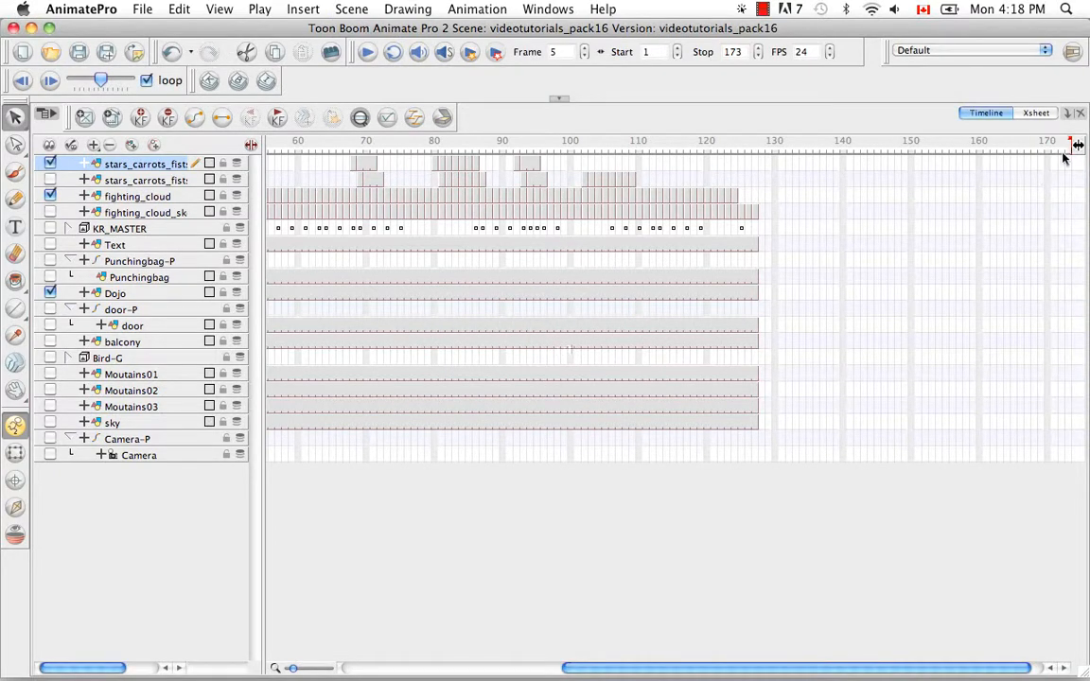
left_click_drag(855, 672, 941, 661)
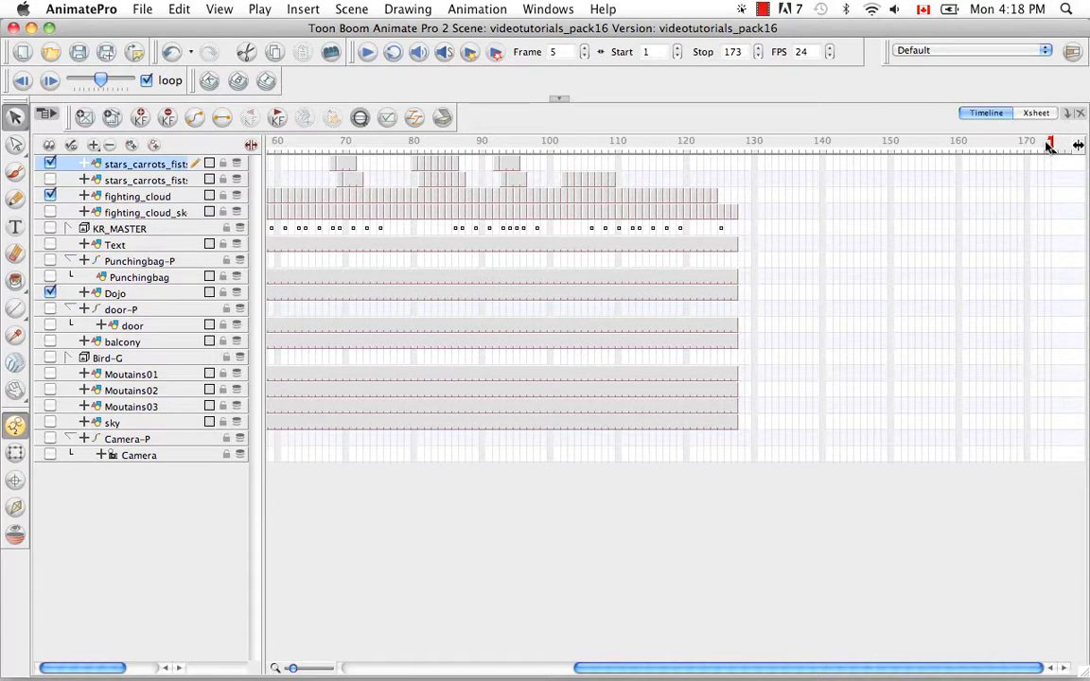
left_click(1049, 144)
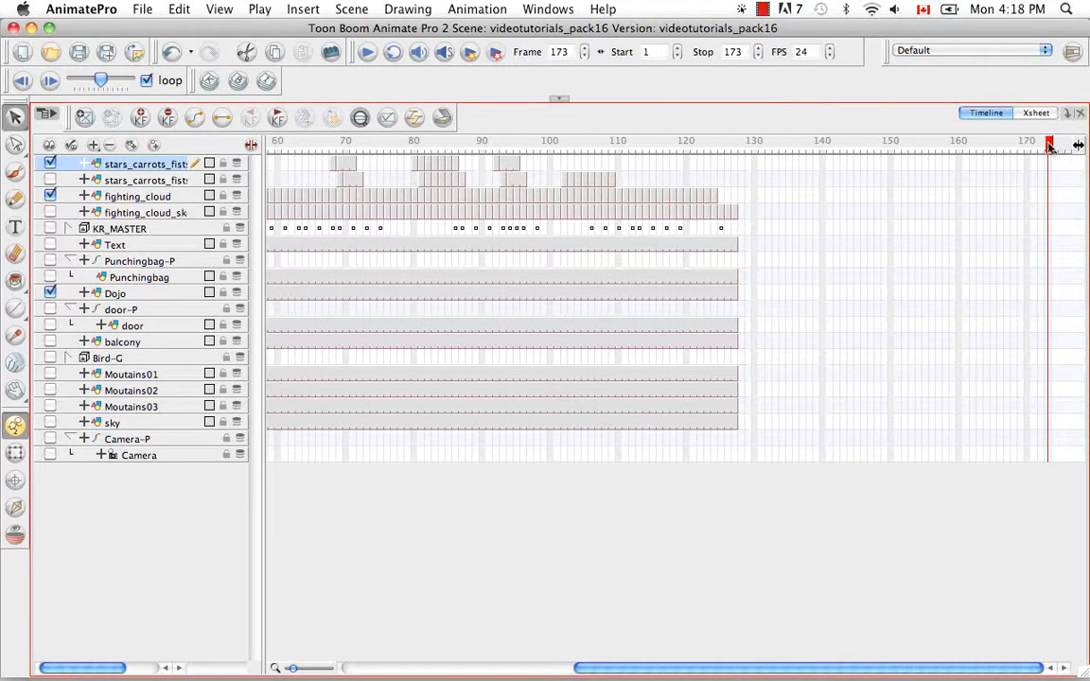
- Brush a zigzag stroke on frame 140 of the stars_carrots_fists_clean layer in the Camera view, and move the playhead to frame 136
left_click_drag(1025, 150, 703, 175)
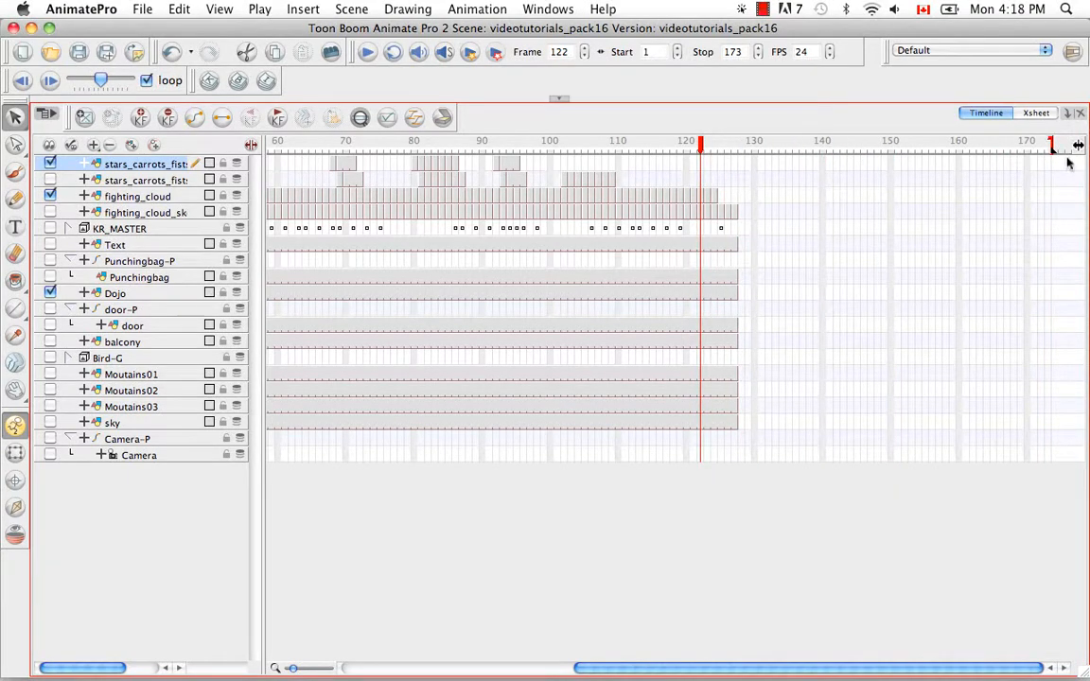
left_click(559, 99)
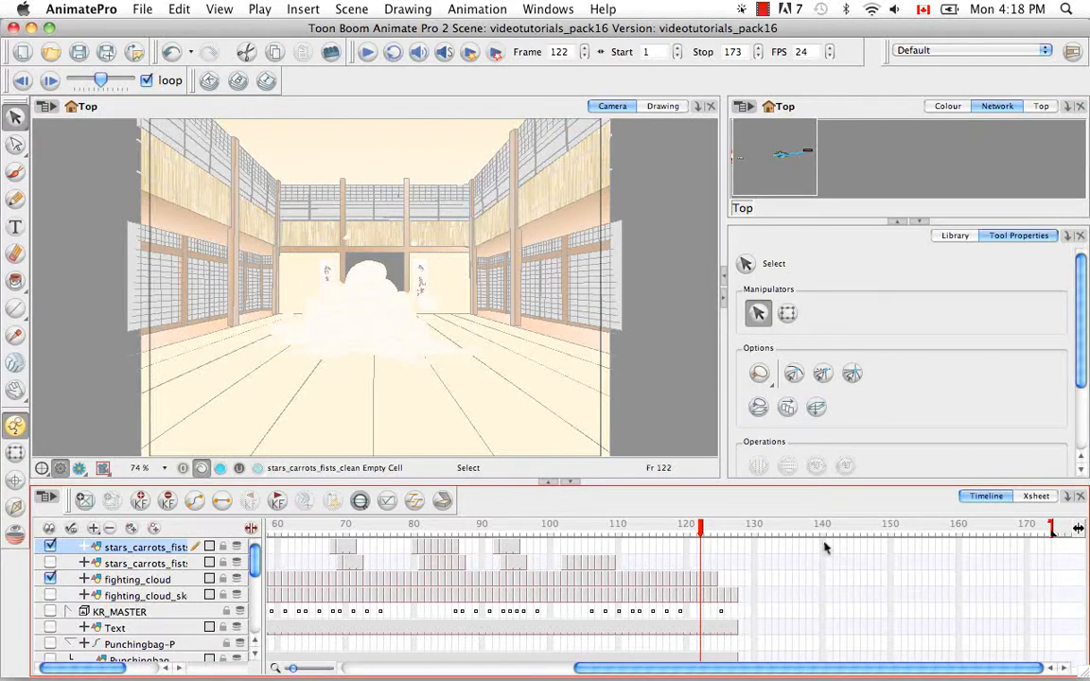
left_click(825, 547)
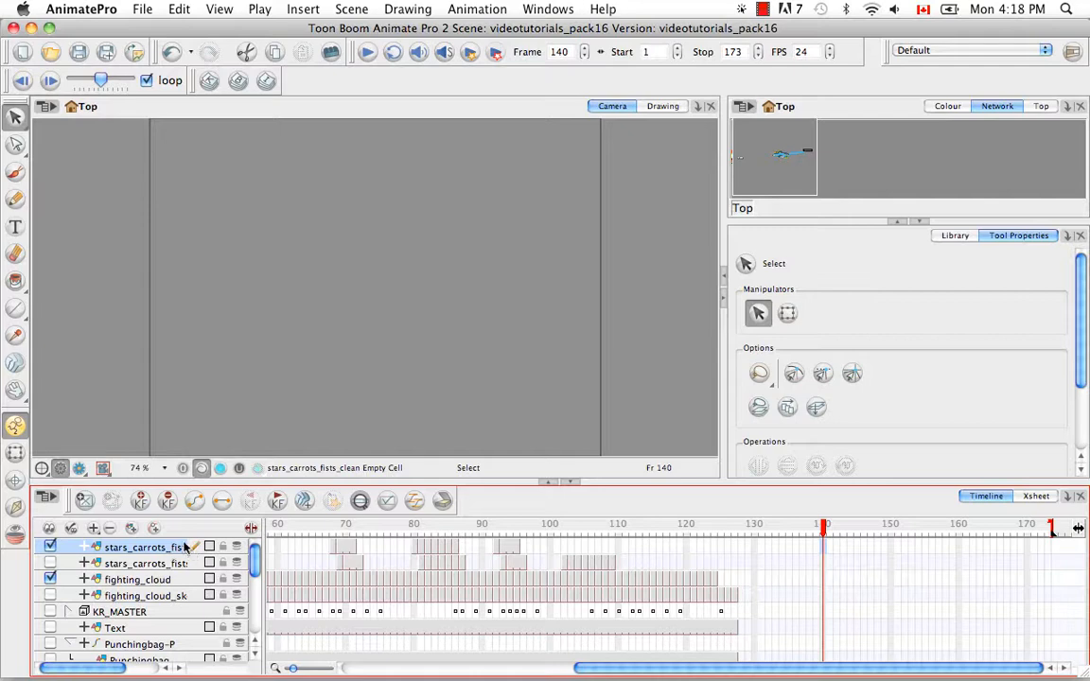
left_click(15, 171)
mouse_move(377, 218)
left_mouse_down()
mouse_move(307, 291)
mouse_move(437, 276)
mouse_move(457, 308)
left_mouse_up()
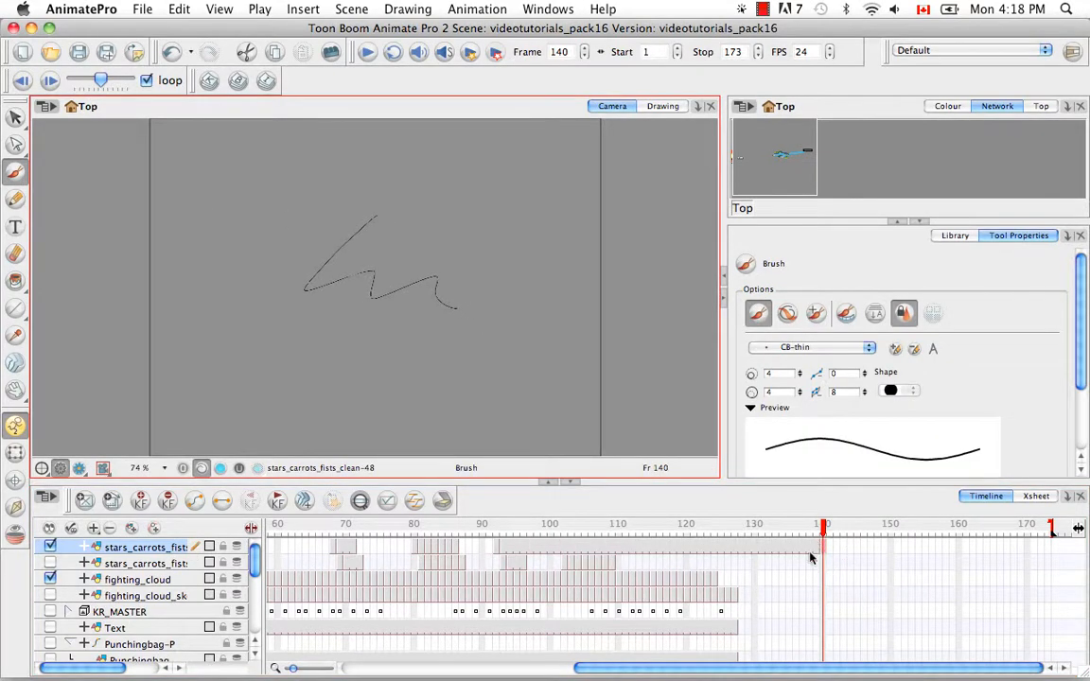
left_click_drag(826, 530, 836, 532)
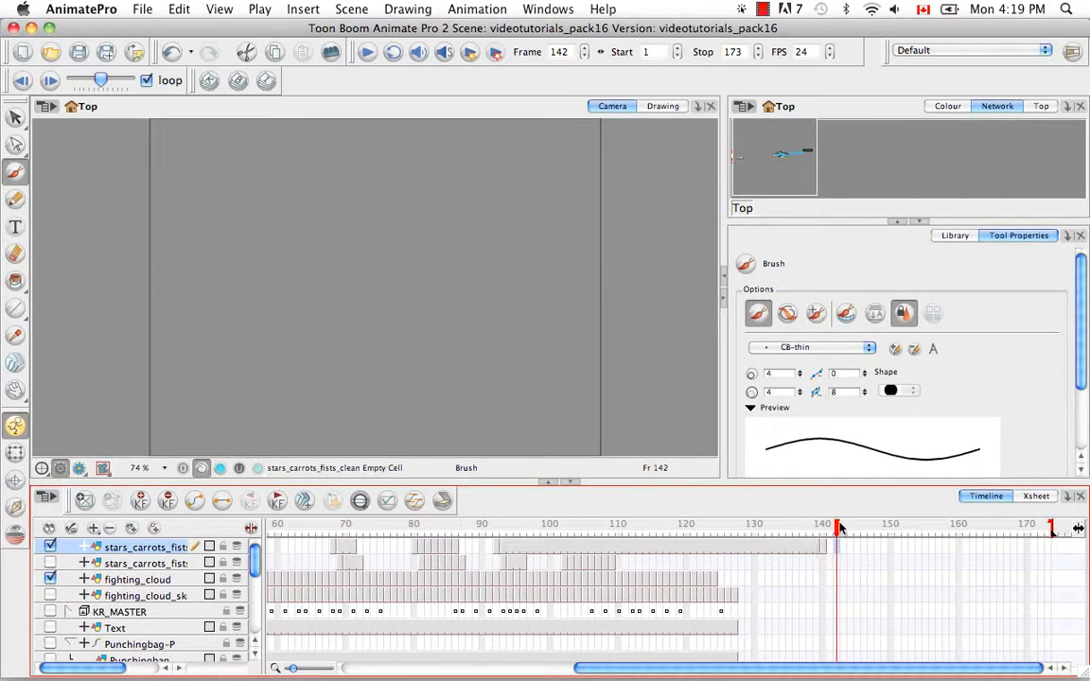
left_click_drag(836, 526, 795, 526)
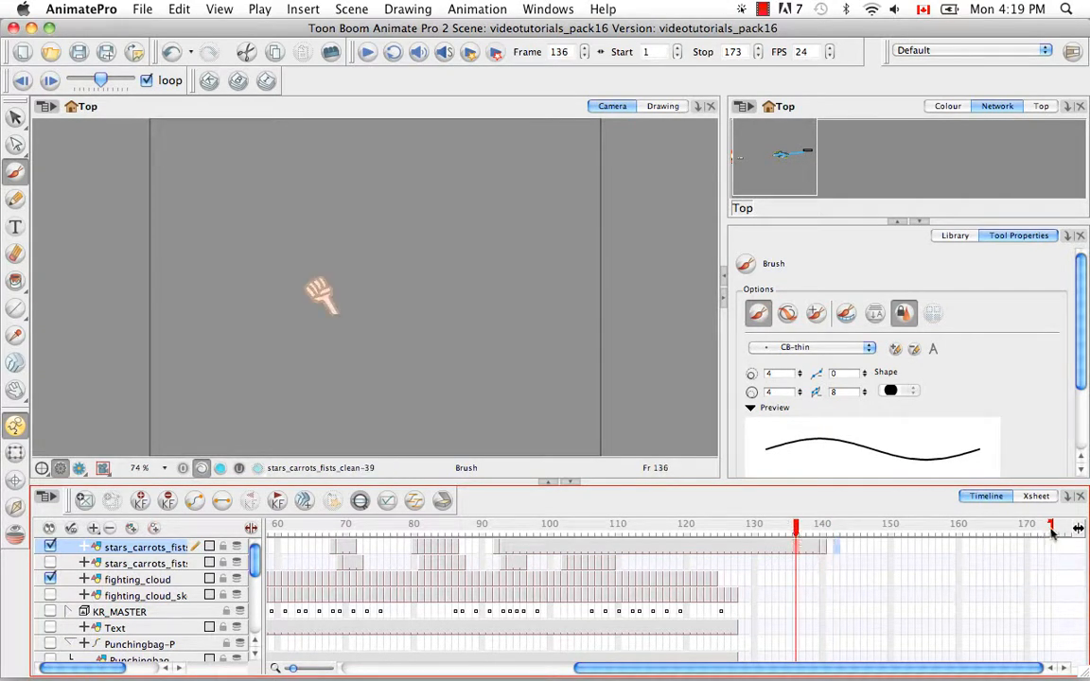
- Shorten the scene to 127 frames with its end marker in the Timeline, and extend it to 154 frames
left_click_drag(1052, 532, 747, 537)
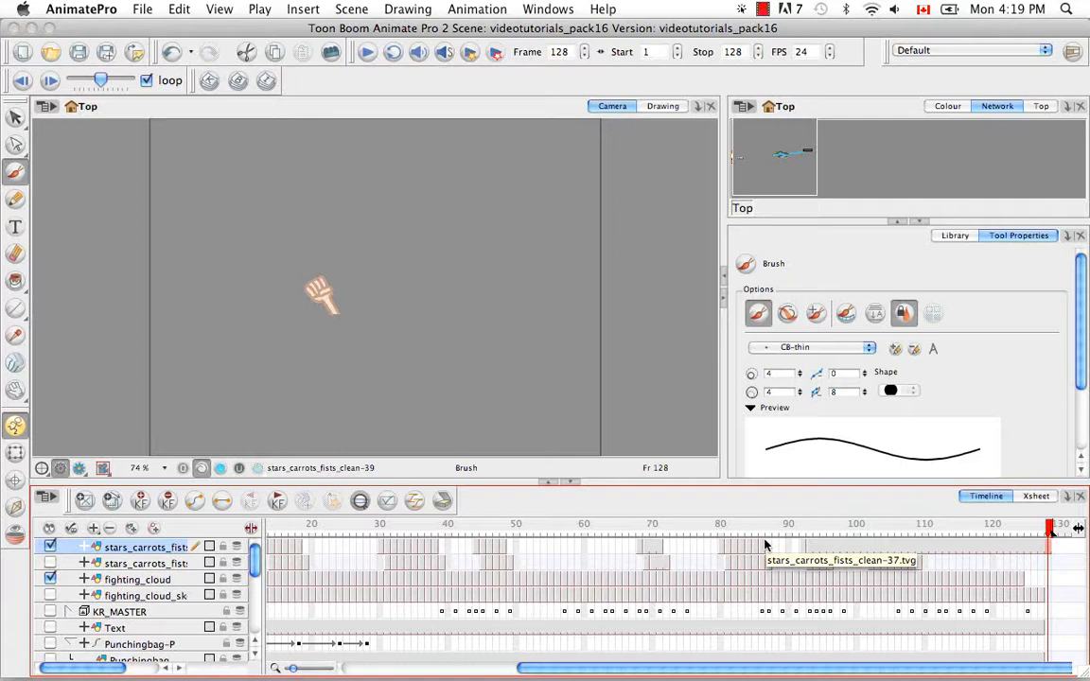
left_click(1045, 530)
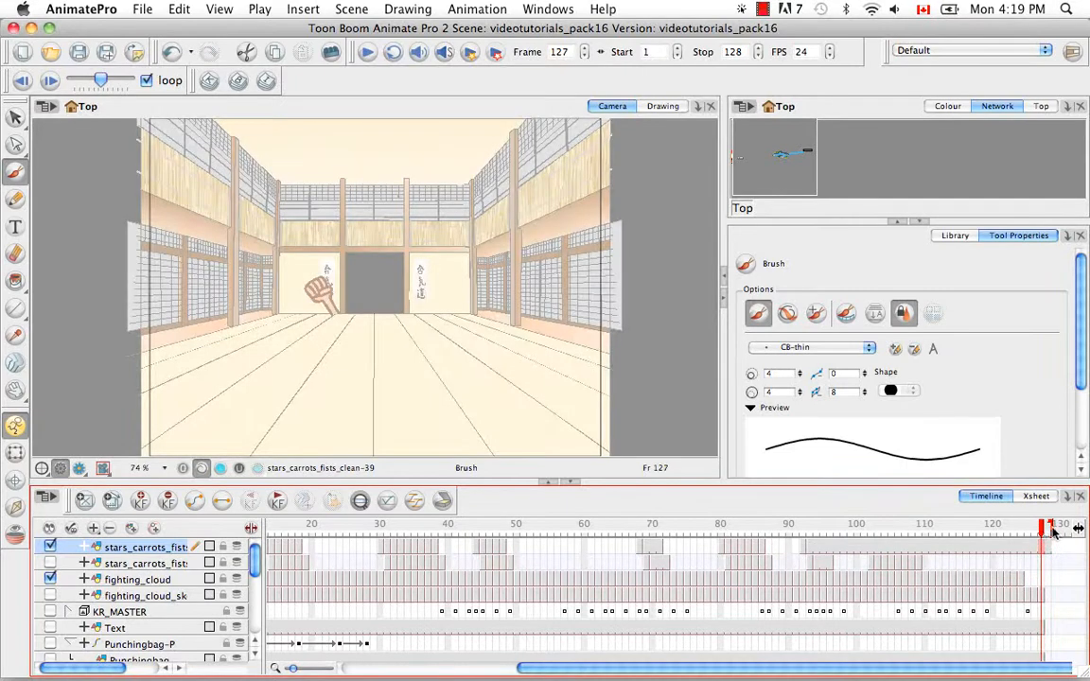
left_click_drag(1053, 533, 1052, 532)
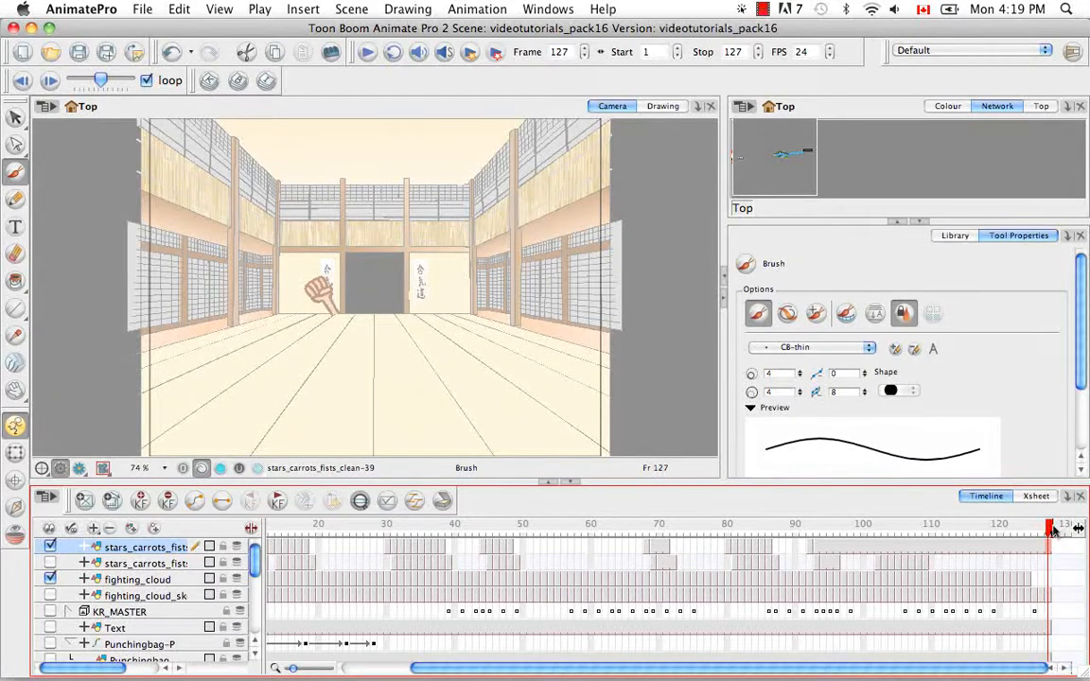
mouse_move(1053, 530)
left_mouse_down()
mouse_move(1087, 529)
mouse_move(1068, 528)
left_mouse_up()
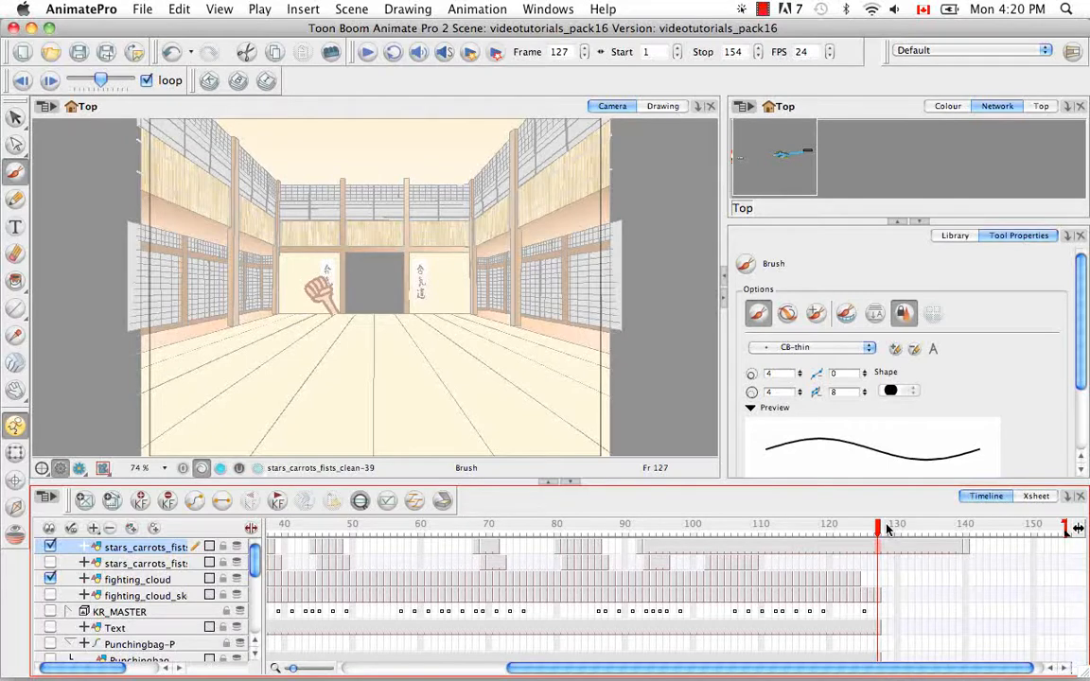
- Switch to the enlarged Xsheet view with the first frames of the scene in sight
left_click(1034, 497)
left_click(548, 482)
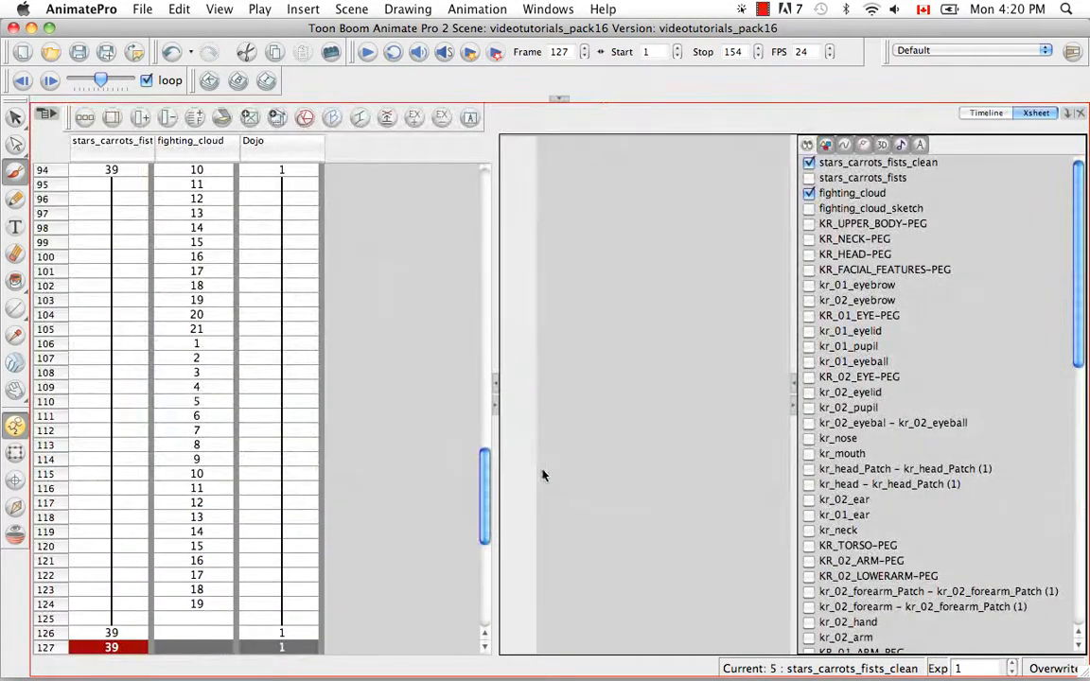
left_click_drag(484, 484, 484, 147)
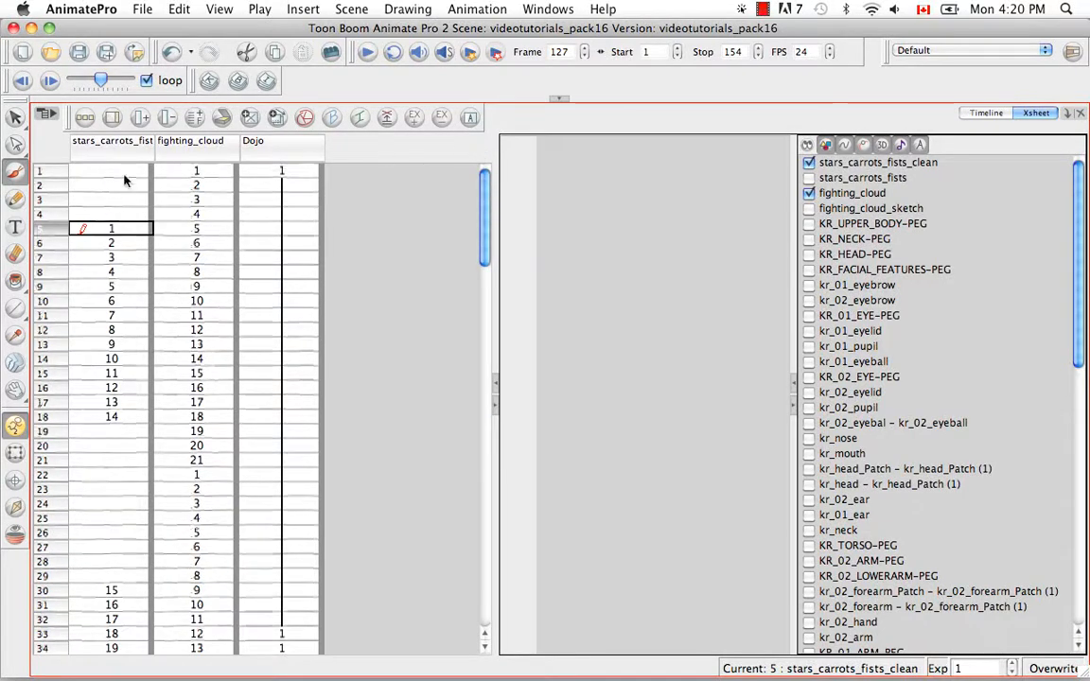
- Remove frame 5 from the scene with Remove Selected Frames, and undo the removal
left_click(105, 231)
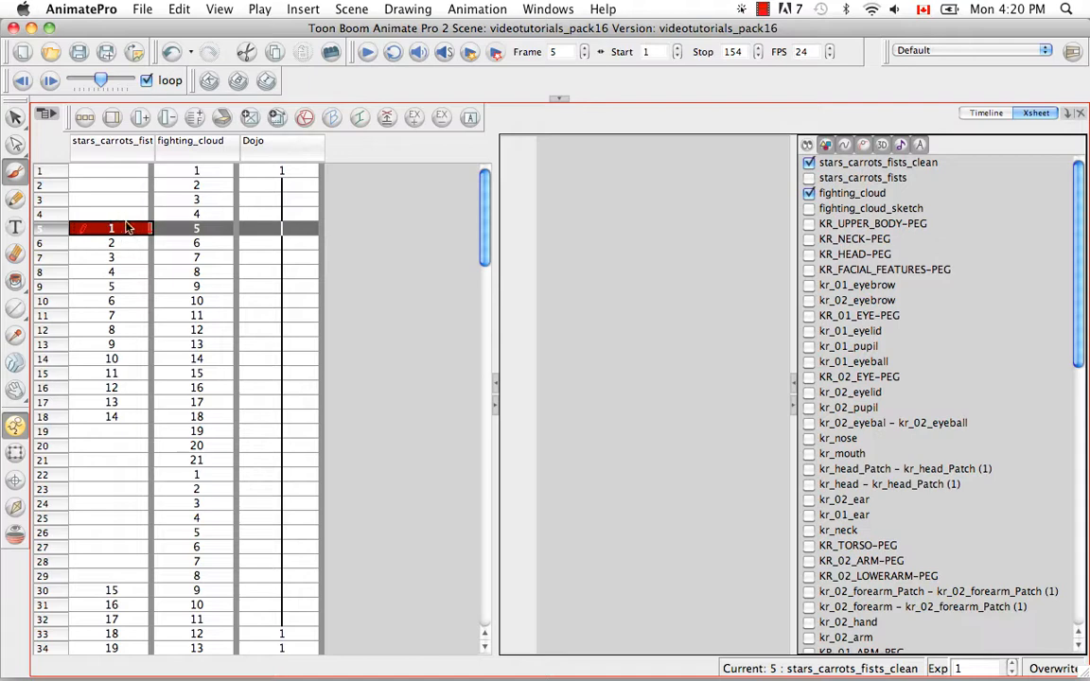
left_click(366, 8)
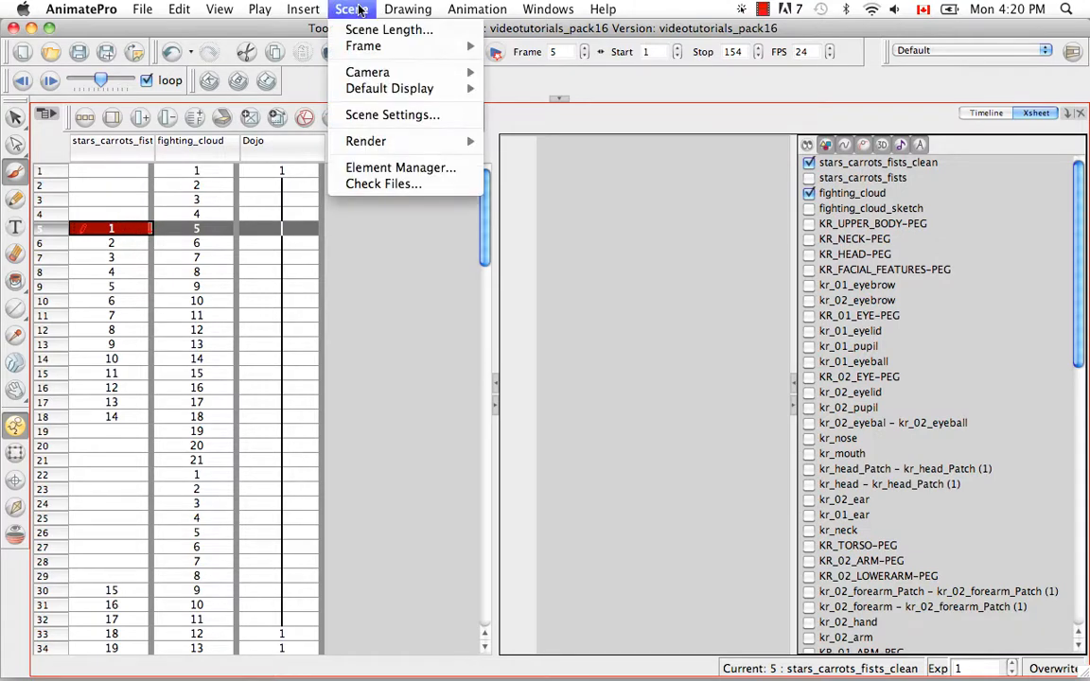
mouse_move(364, 46)
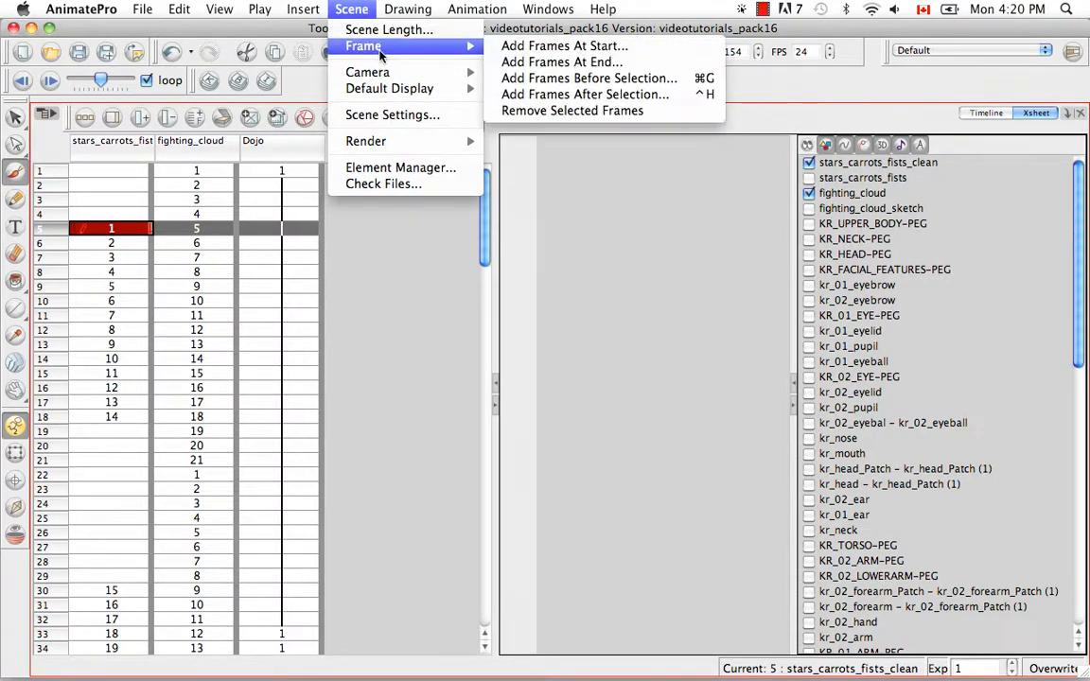
left_click(580, 113)
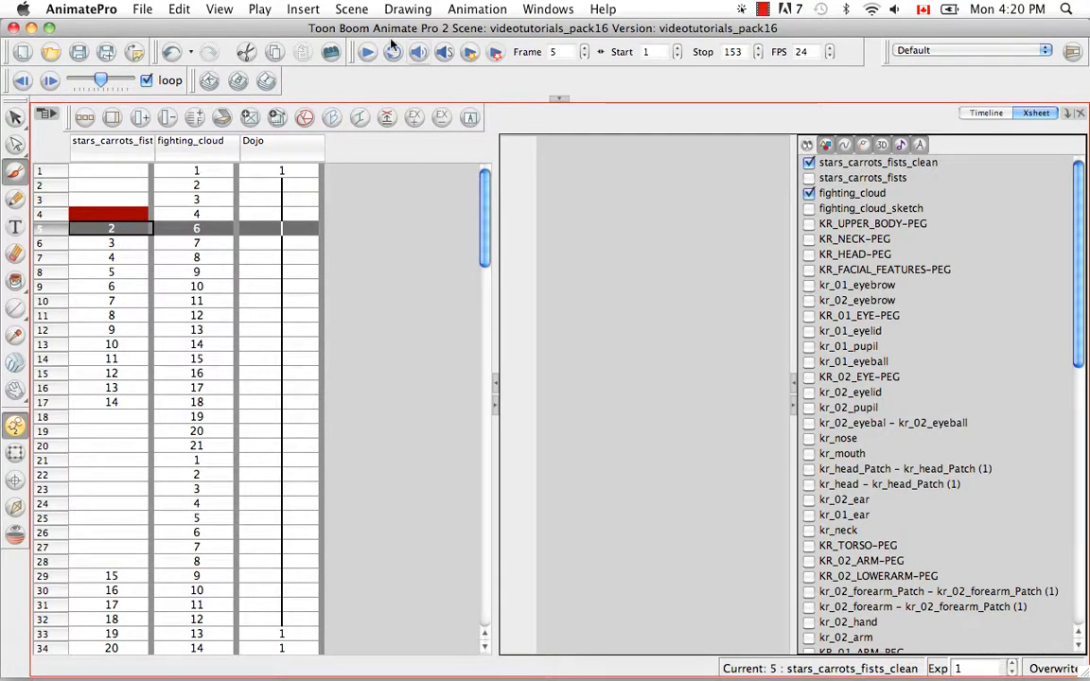
left_click(171, 54)
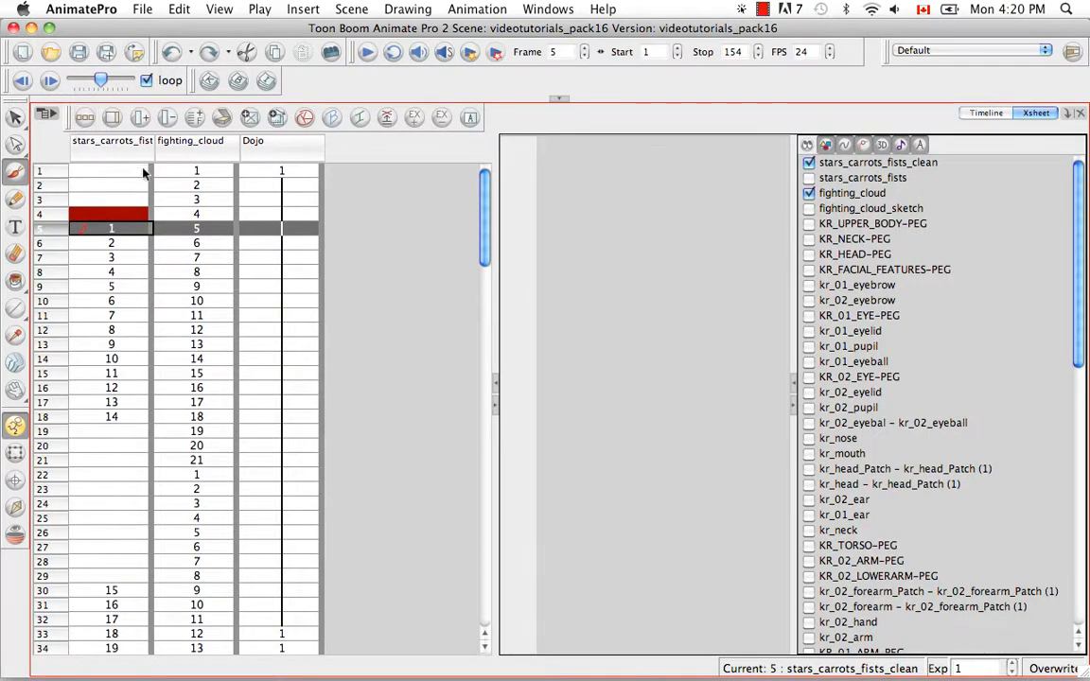
- Add the Remove Frames tool to the Xsheet view's toolbar
right_click(67, 120)
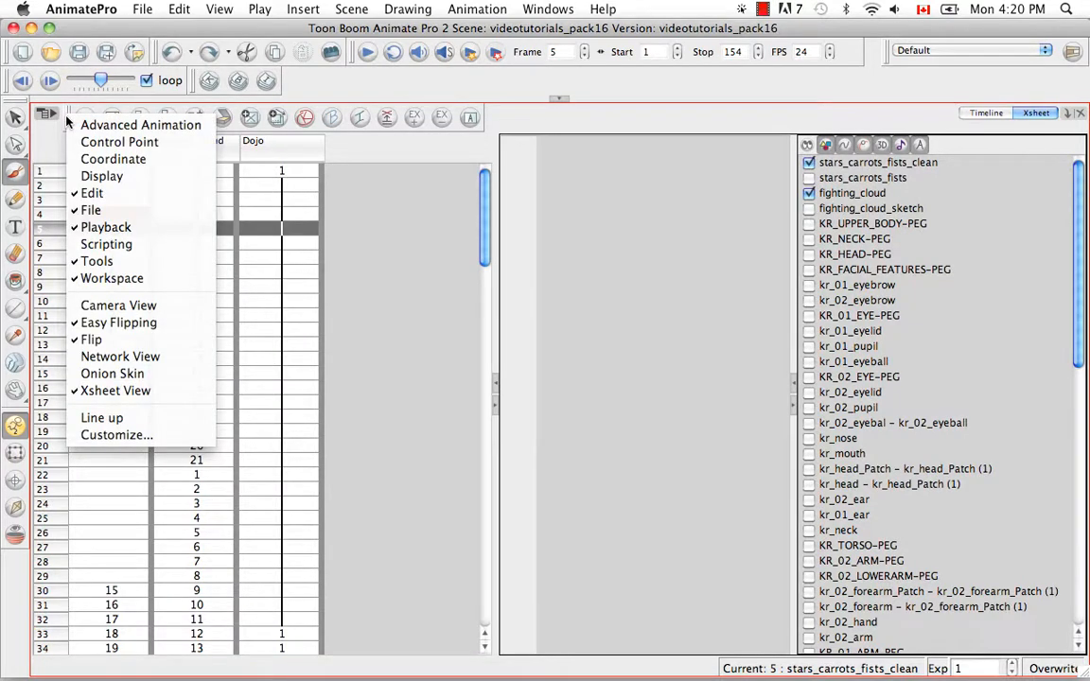
left_click(177, 440)
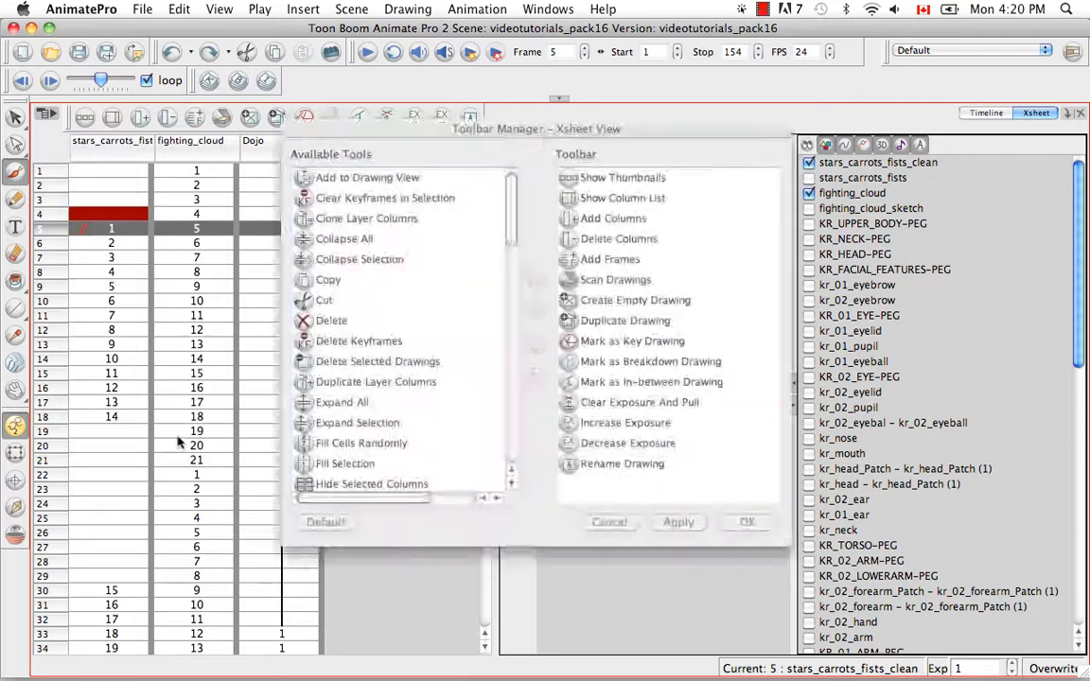
left_click_drag(510, 206, 511, 298)
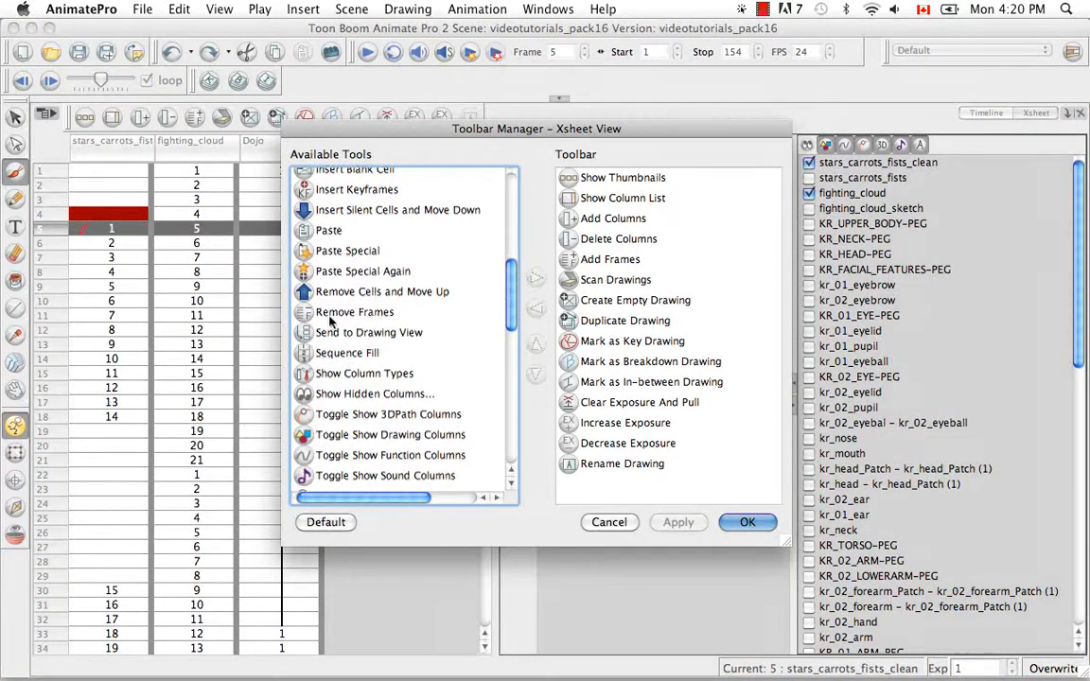
left_click(394, 315)
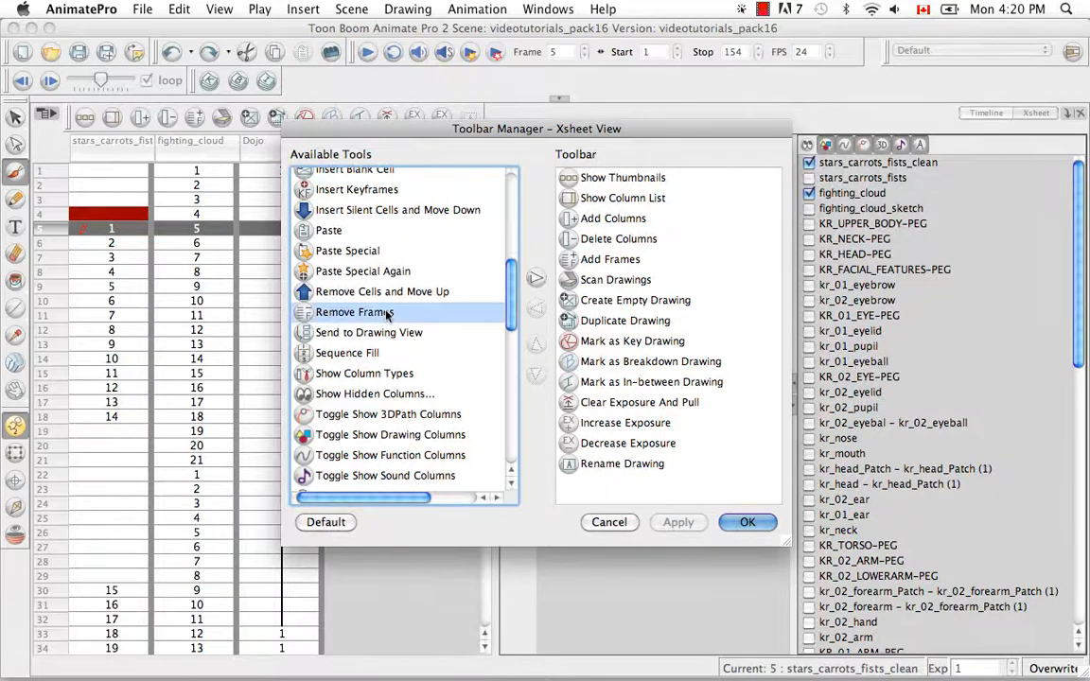
left_click(536, 274)
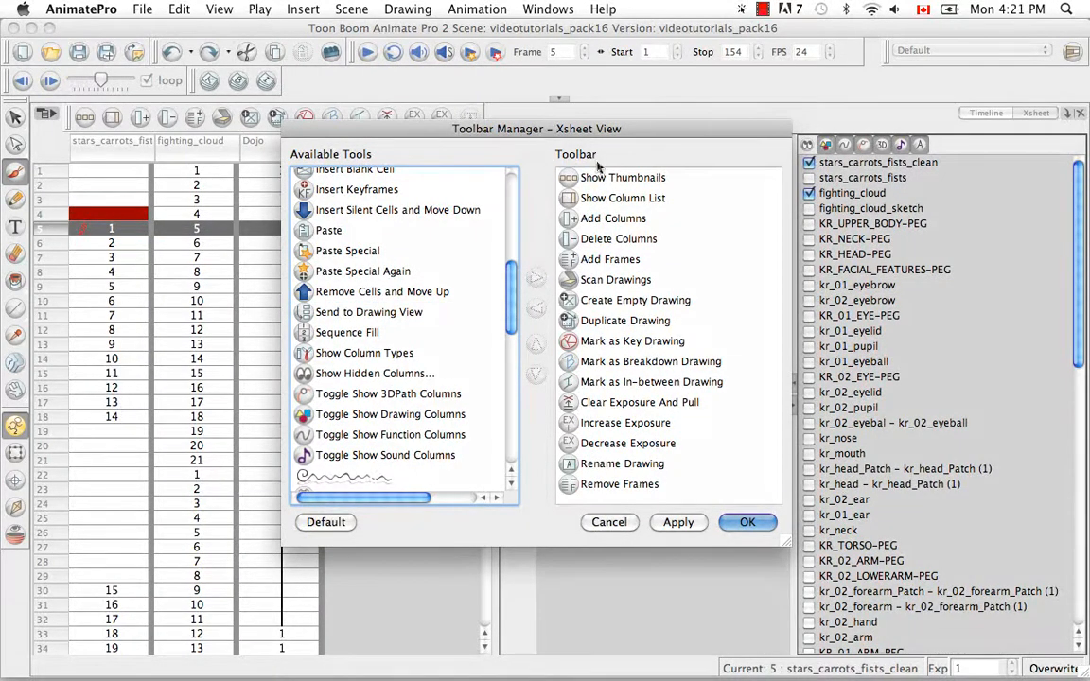
left_click(679, 524)
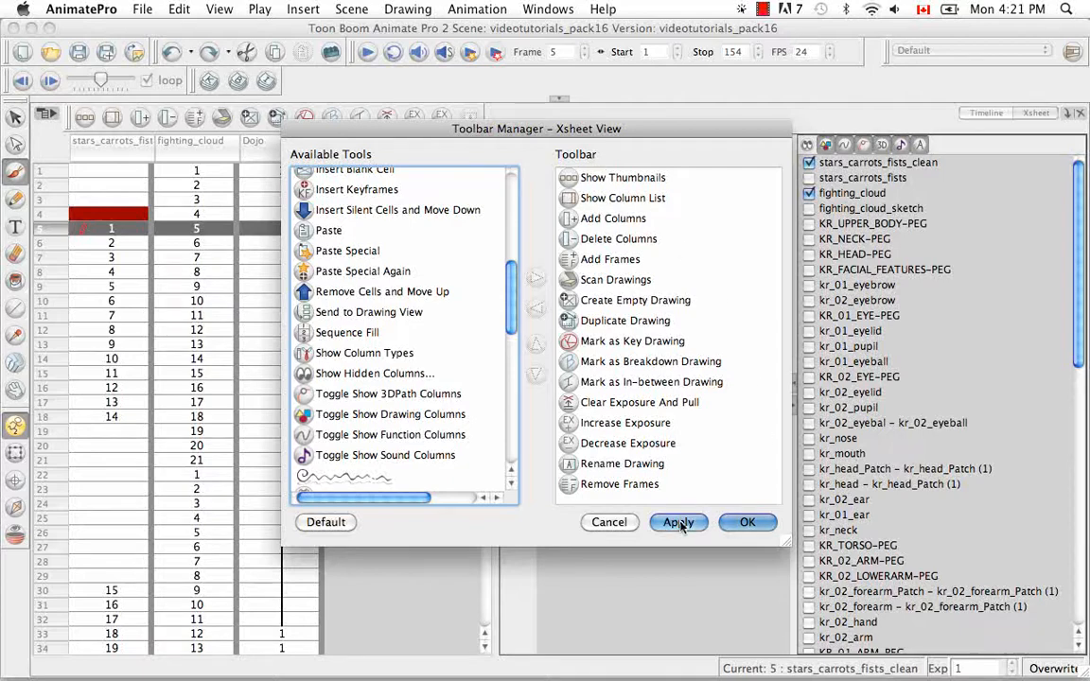
left_click(749, 522)
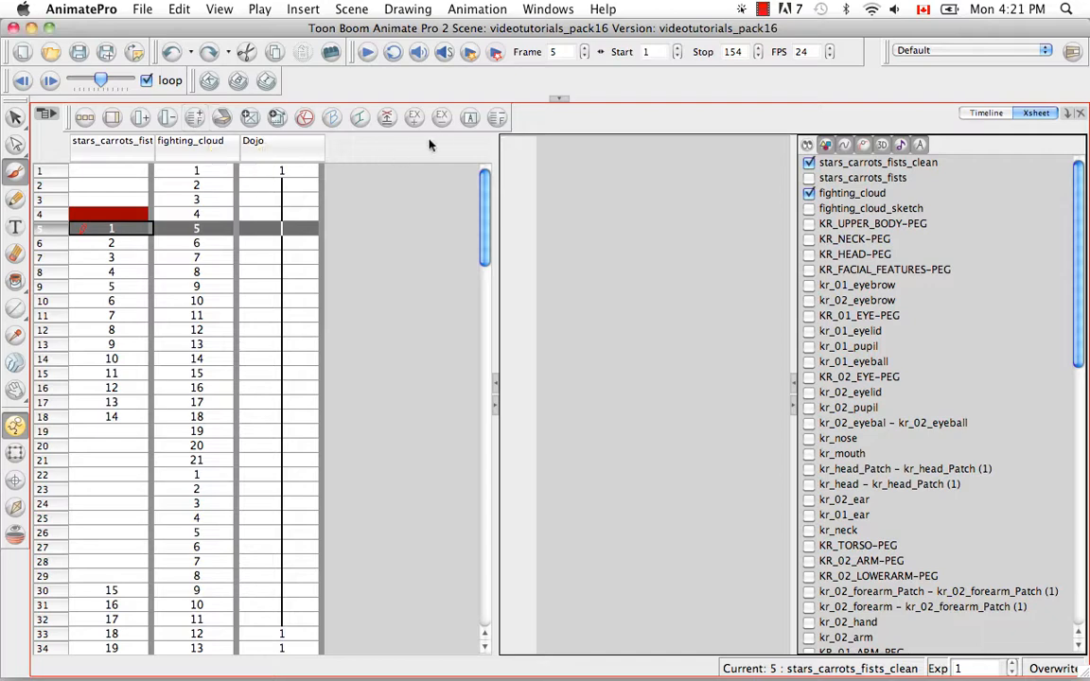
- Remove frame 5 using the Remove Frames tool added to the Xsheet toolbar, and undo the removal
left_click(499, 117)
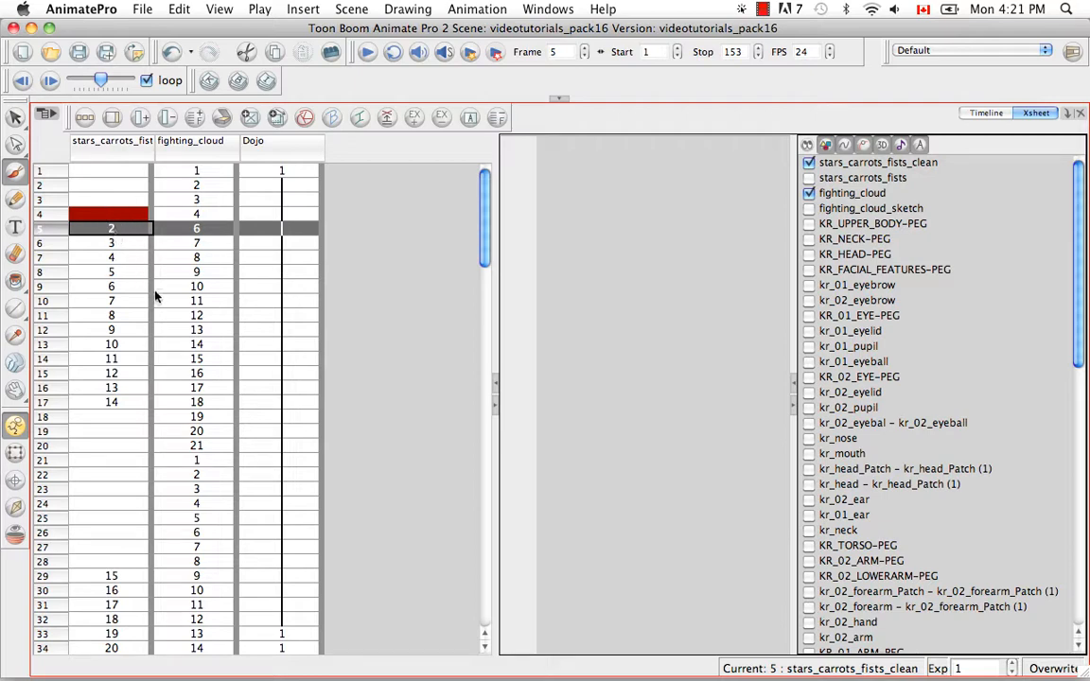
left_click(172, 53)
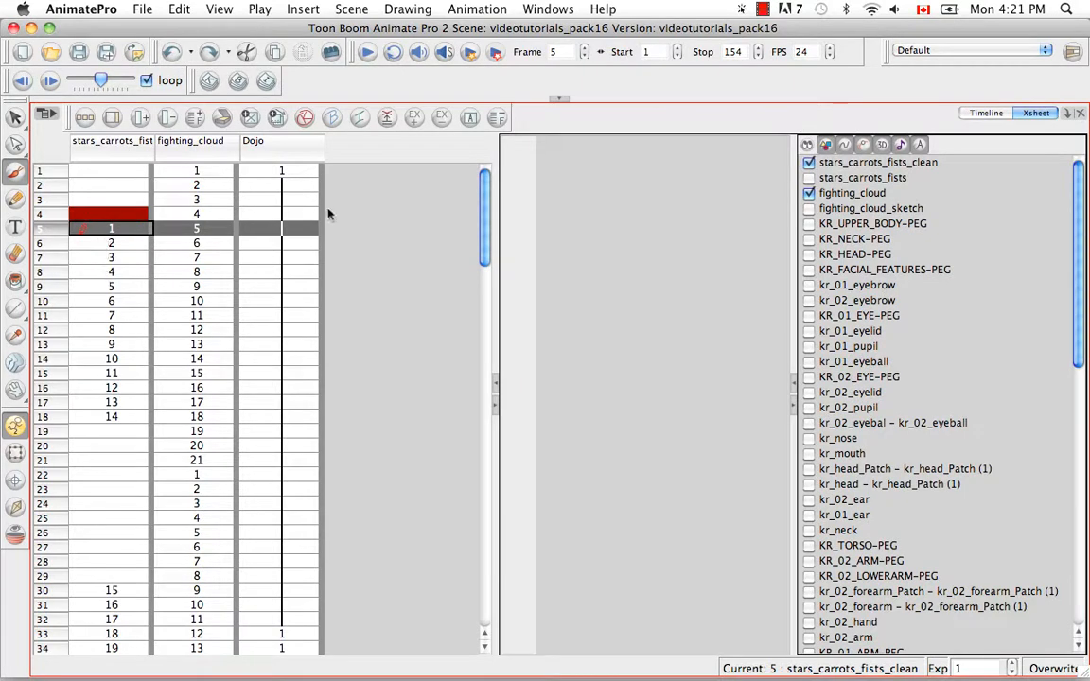
- Delete the cells of frames 5 to 12 across all Xsheet columns, removing the frames as well, and undo the deletion
left_click(51, 230)
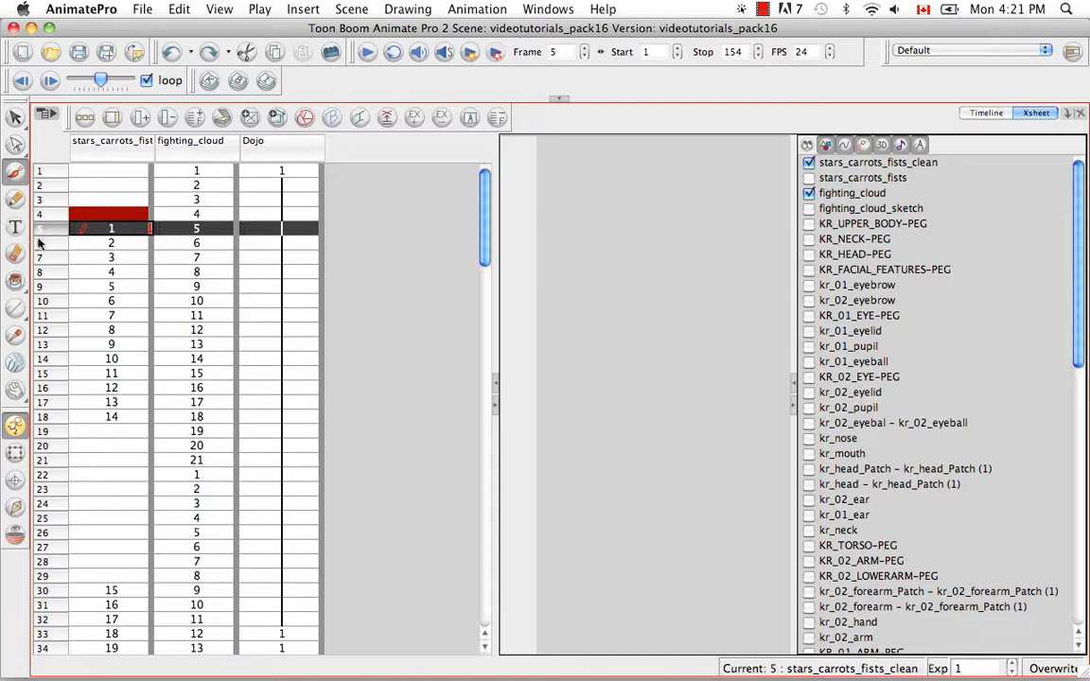
left_click_drag(52, 236, 56, 330)
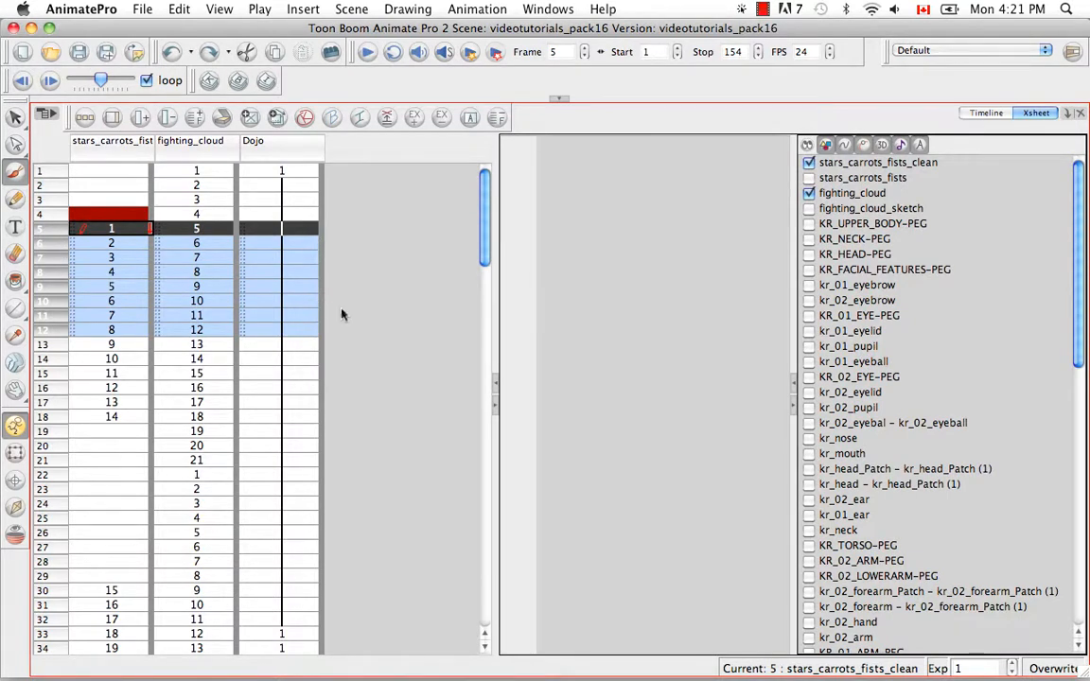
key("Delete")
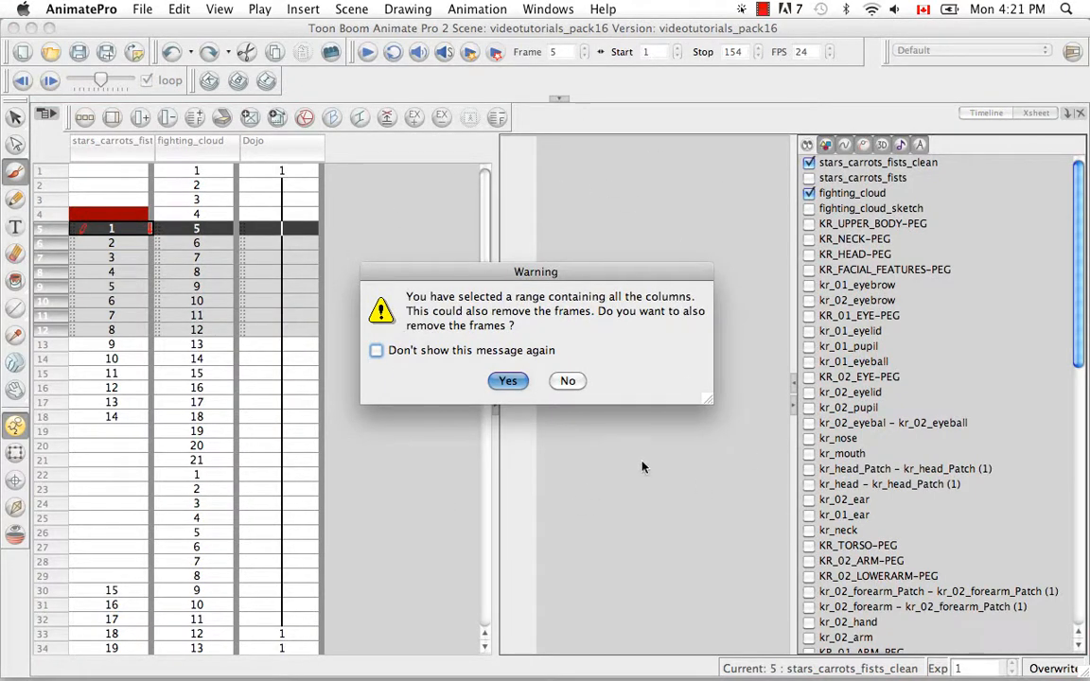
left_click(506, 381)
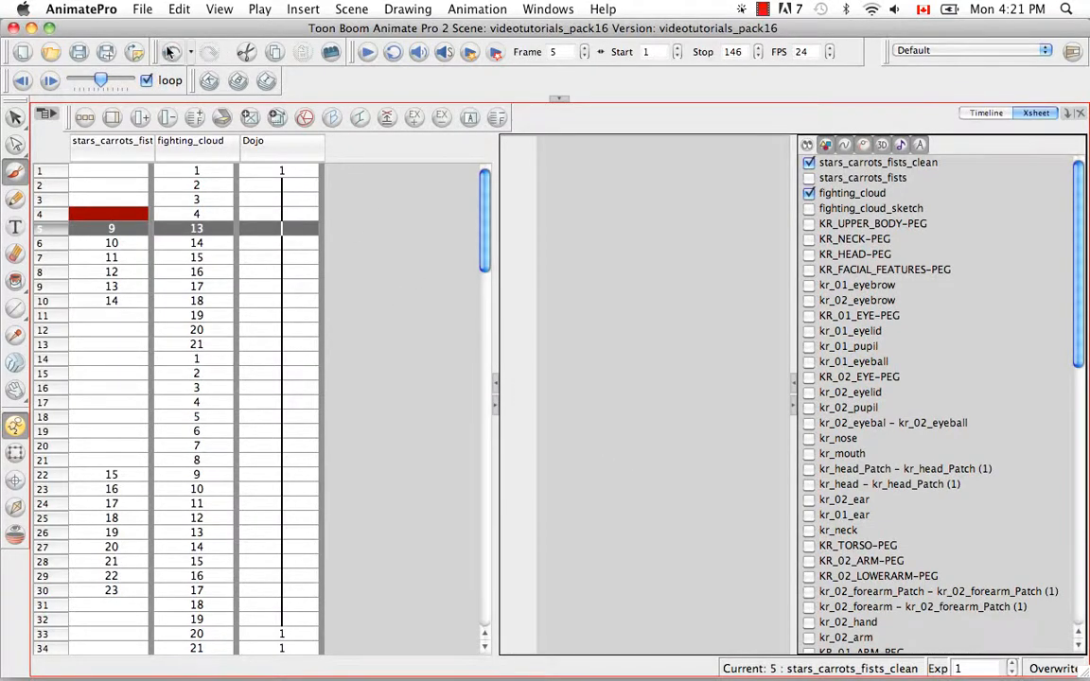
left_click(170, 52)
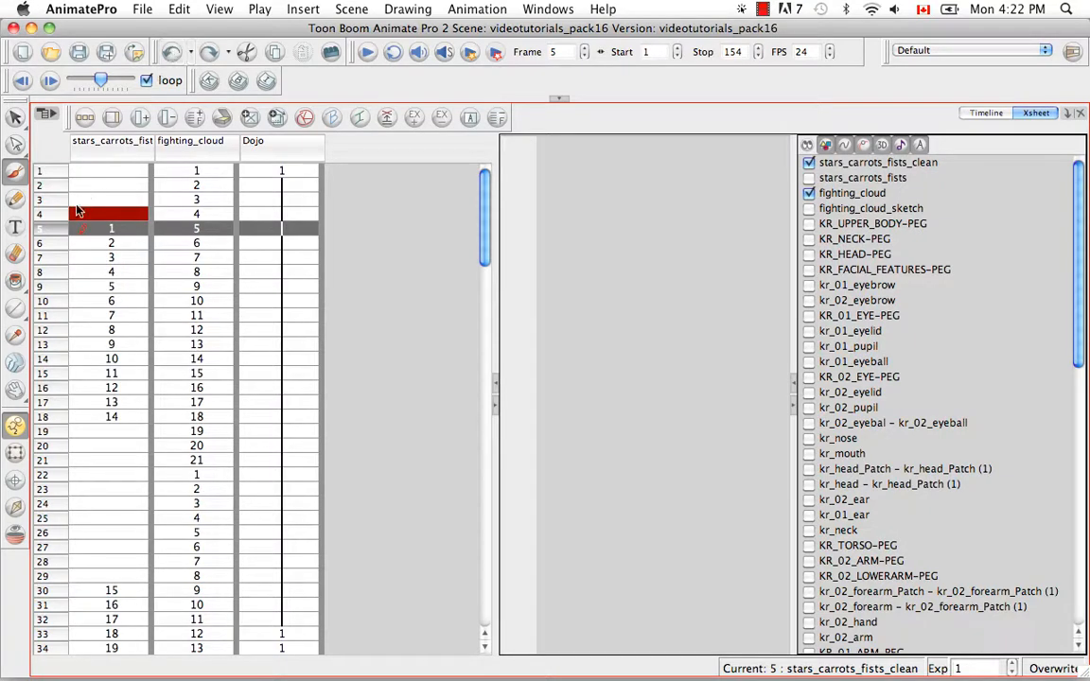
- Select frames 5 to 12 across all columns, remove them with Remove Selected Frames, and undo the removal
left_click_drag(55, 228, 62, 329)
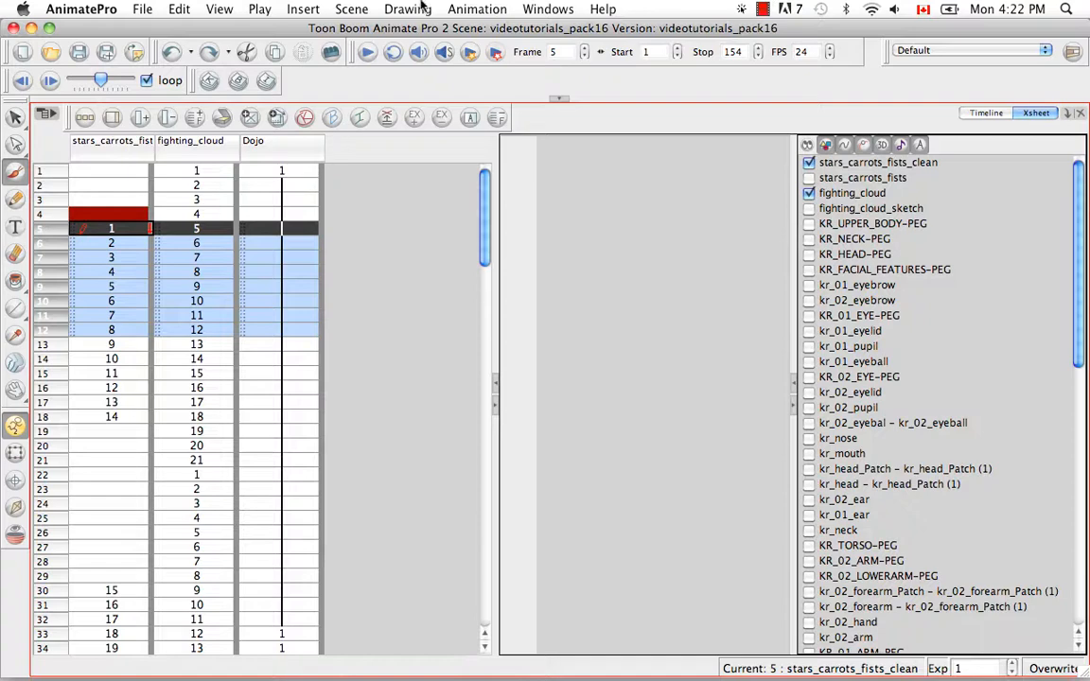
left_click(351, 8)
mouse_move(364, 45)
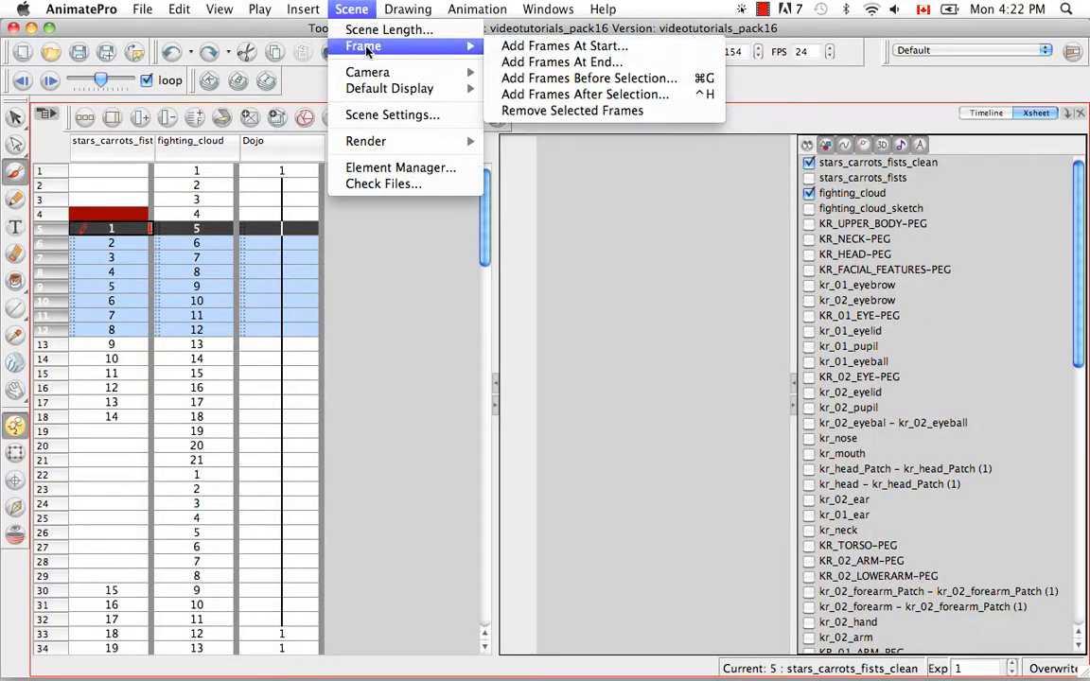
left_click(637, 113)
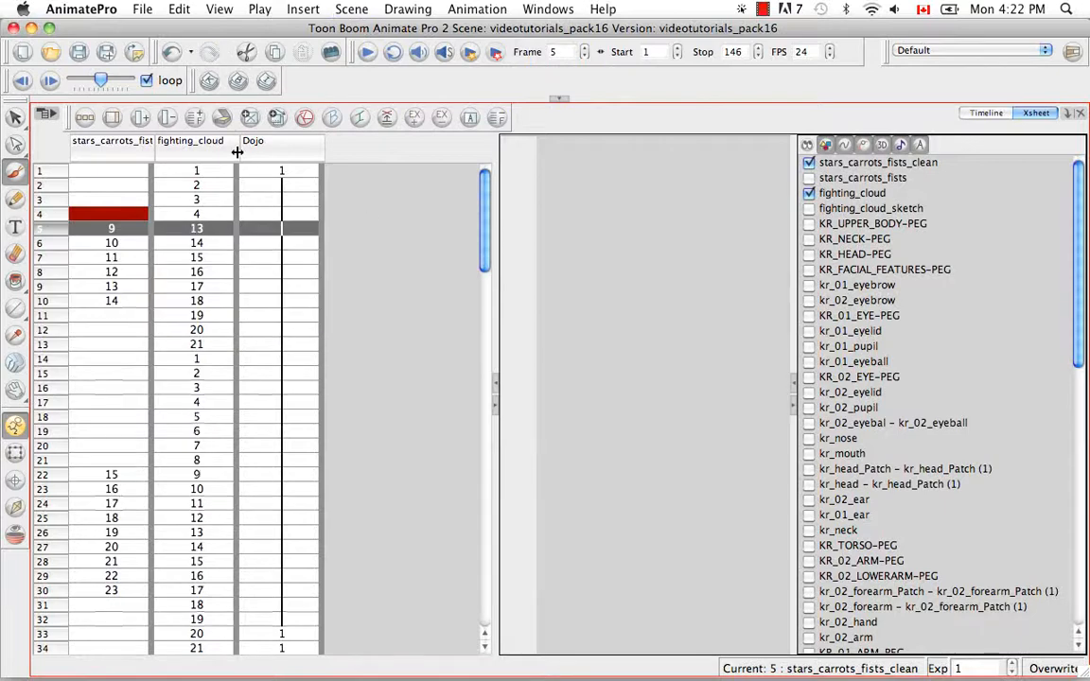
left_click(171, 52)
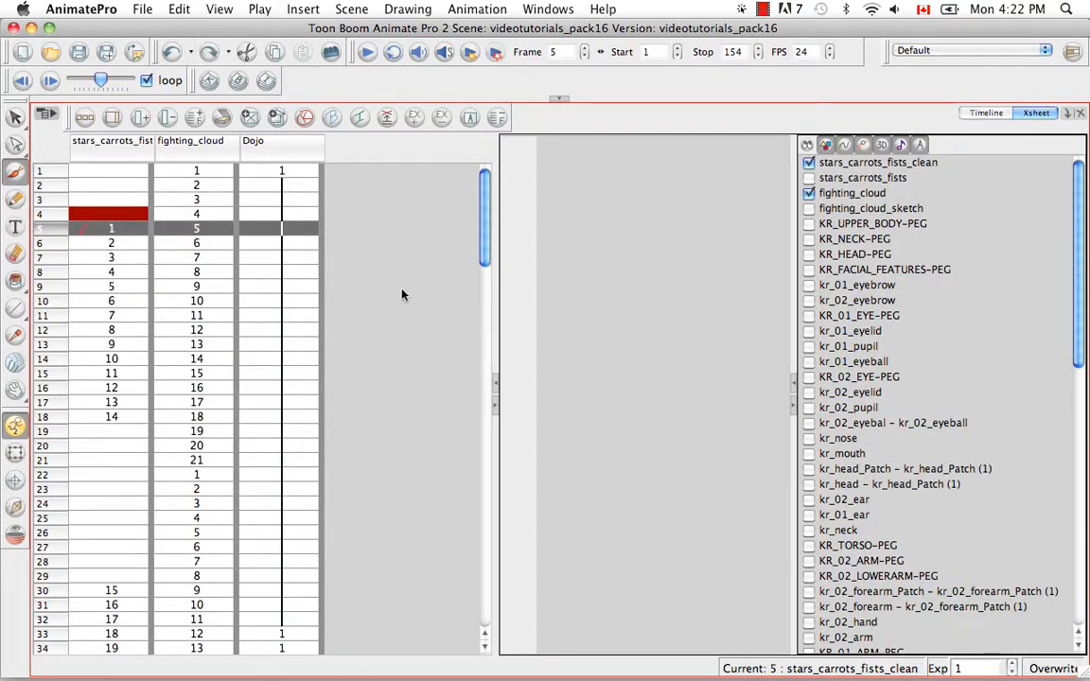